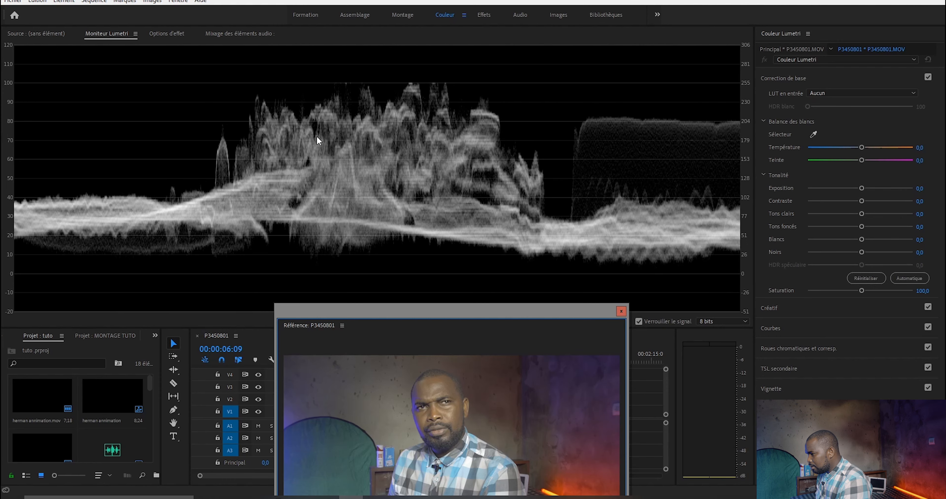
Check the clip's effect options, return to the Lumetri scopes and move the floating reference monitor clear of the waveform.
{"action": "left_click", "coordinate": [163, 33]}
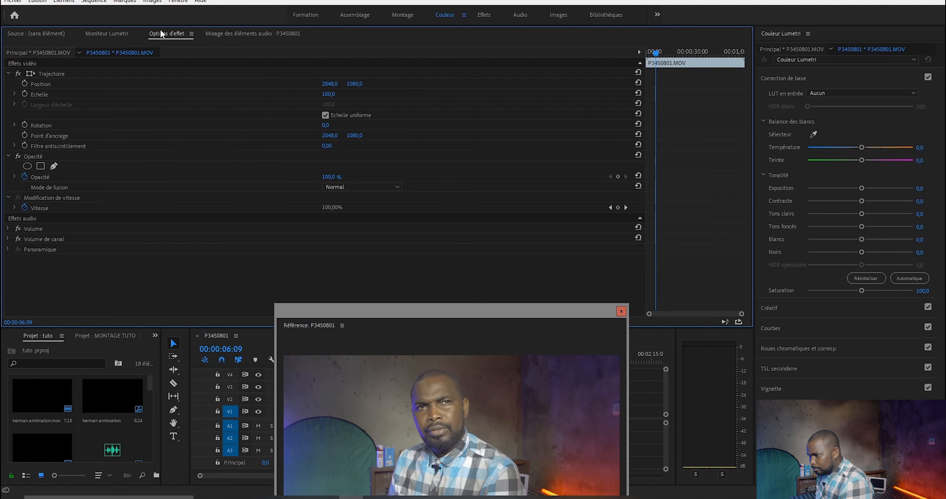
{"action": "left_click", "coordinate": [117, 34]}
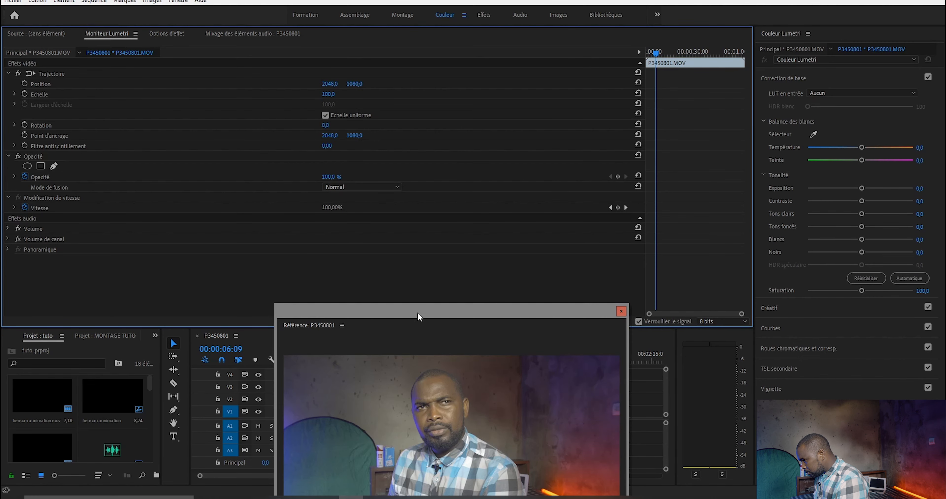
{"action": "left_click_drag", "start_coordinate": [418, 311], "coordinate": [348, 276]}
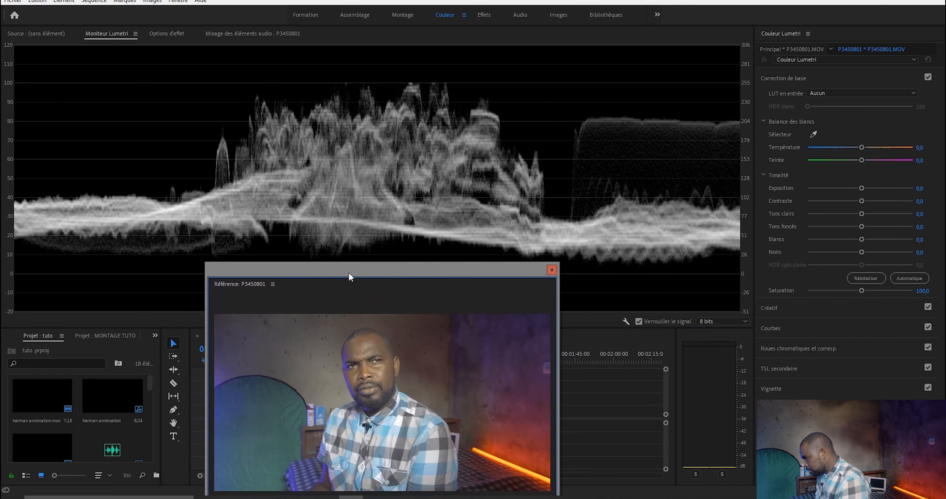
{"action": "left_click_drag", "start_coordinate": [426, 285], "coordinate": [456, 288]}
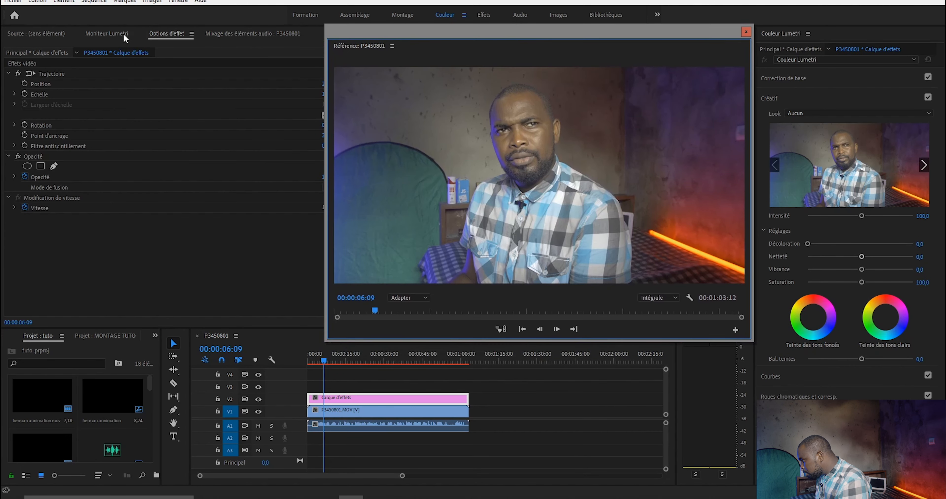
Show the Lumetri scopes, expand Correction de base for the adjustment layer and move the reference monitor off the waveform.
{"action": "left_click", "coordinate": [125, 34]}
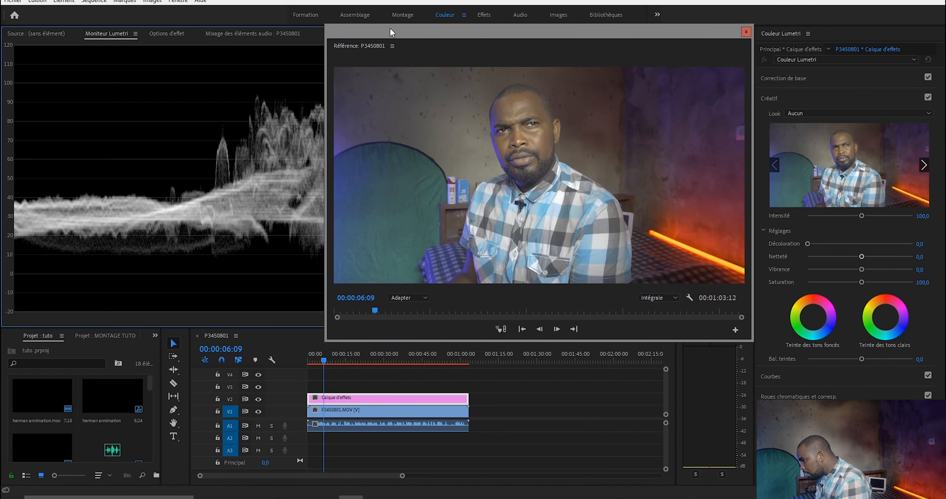
{"action": "left_click_drag", "start_coordinate": [391, 29], "coordinate": [204, 23]}
{"action": "left_click", "coordinate": [385, 402]}
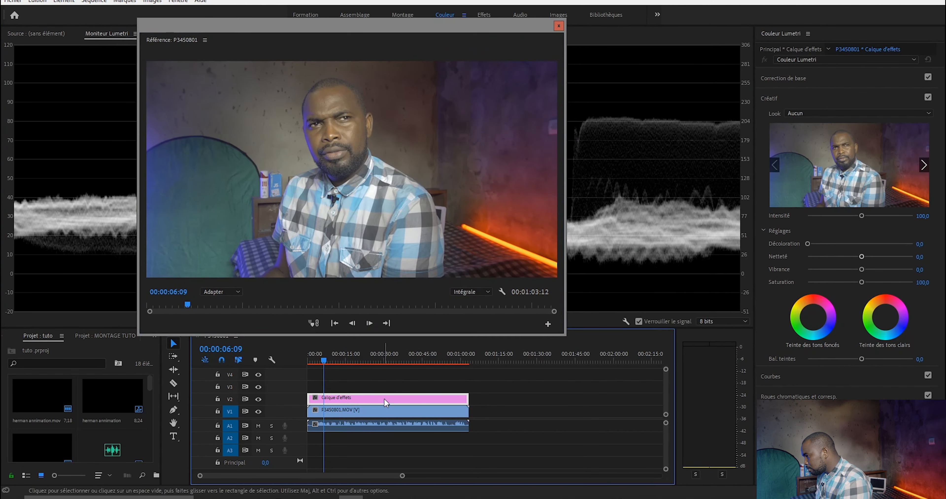
{"action": "left_click", "coordinate": [812, 78]}
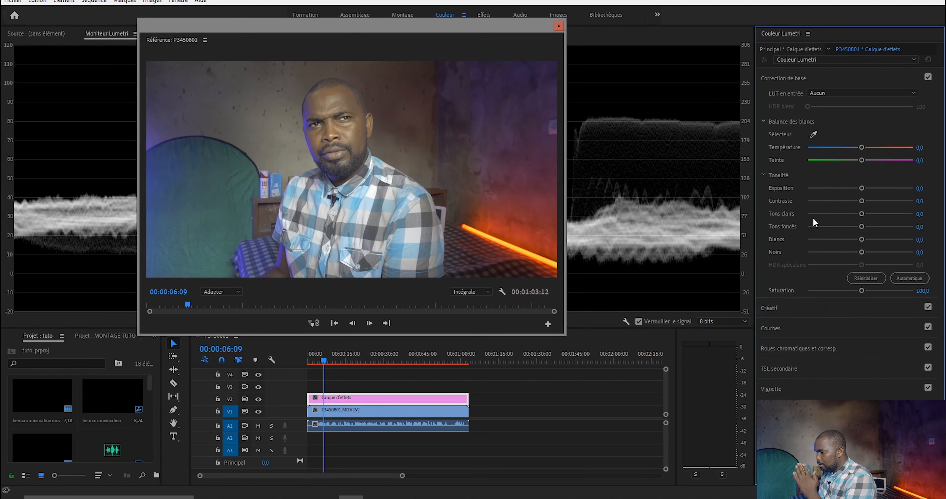
{"action": "left_click_drag", "start_coordinate": [448, 25], "coordinate": [390, 273]}
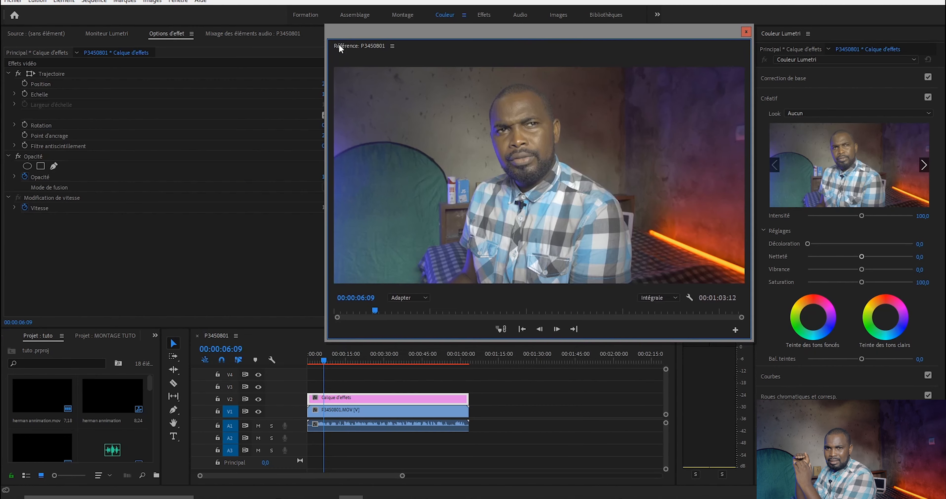
Display the full Lumetri waveform beside the adjustment layer's Correction de base settings, with the reference monitor moved below it.
{"action": "left_click", "coordinate": [110, 33]}
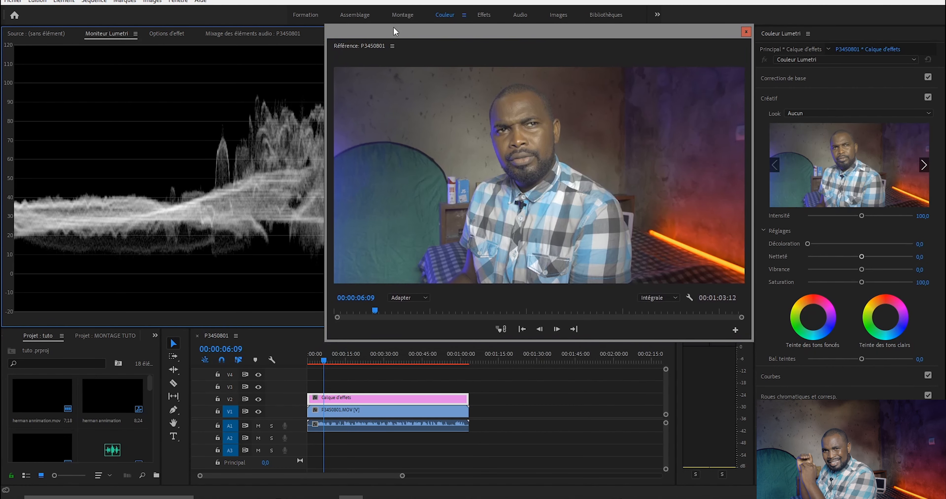
{"action": "left_click_drag", "start_coordinate": [393, 27], "coordinate": [206, 21]}
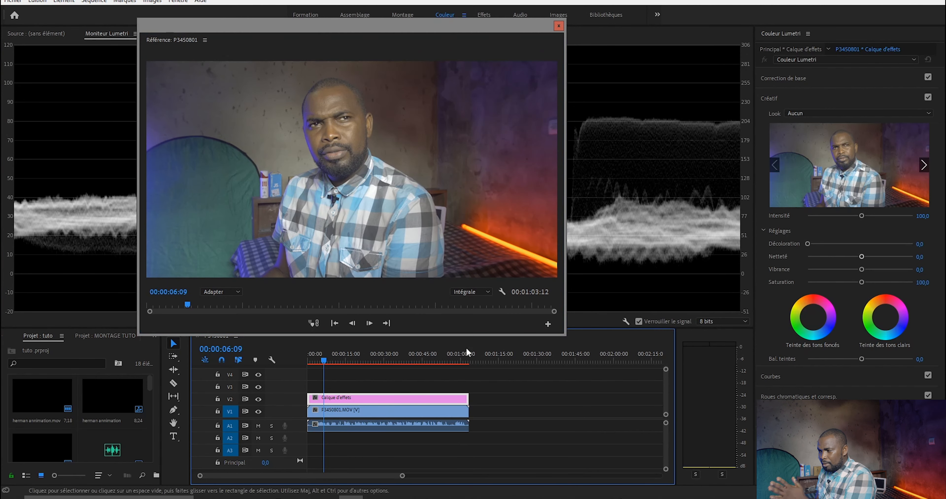
{"action": "left_click", "coordinate": [813, 78]}
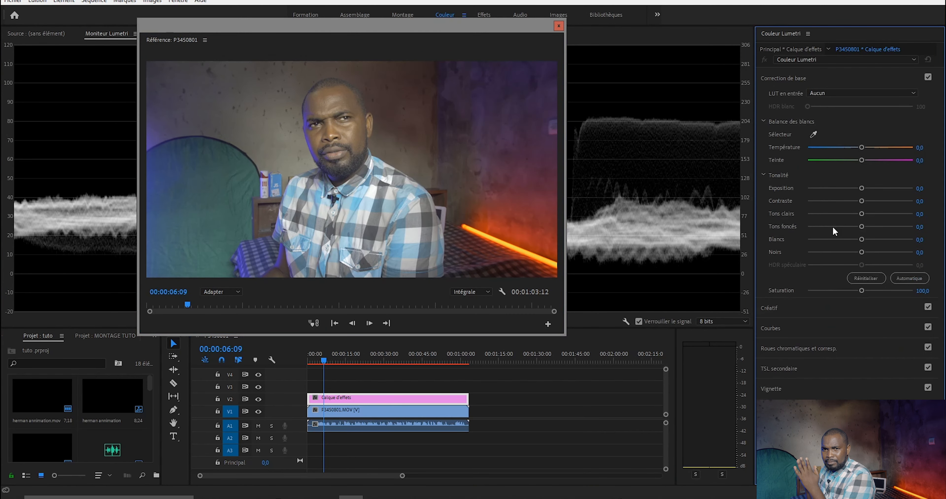
{"action": "left_click_drag", "start_coordinate": [437, 28], "coordinate": [391, 272]}
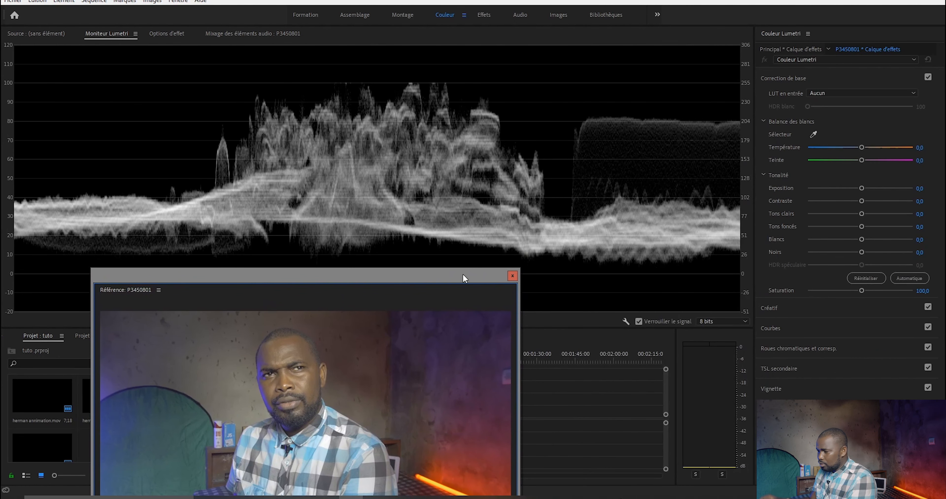
Set the adjustment layer's Blancs to -42,3, Tons clairs to 38,6, Noirs to -3,3 and Saturation to 118,1.
{"action": "left_click_drag", "start_coordinate": [862, 239], "coordinate": [838, 243]}
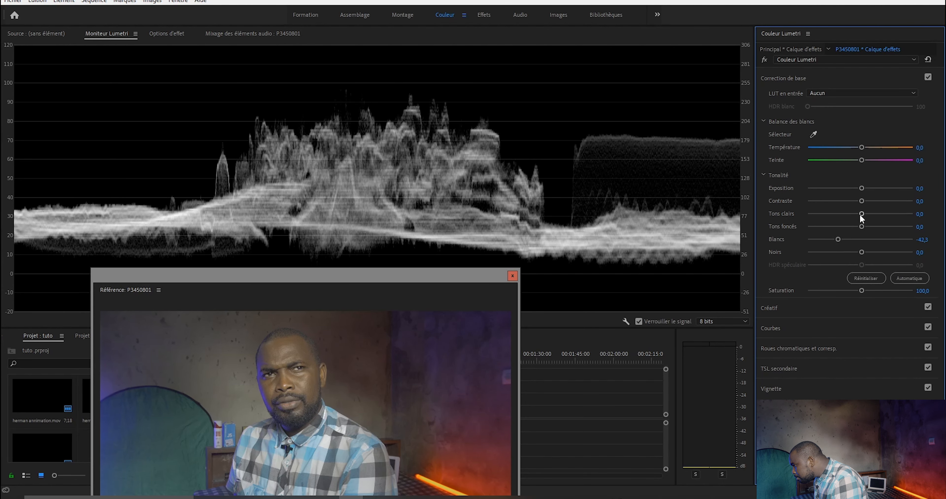
{"action": "left_click_drag", "start_coordinate": [861, 213], "coordinate": [880, 214]}
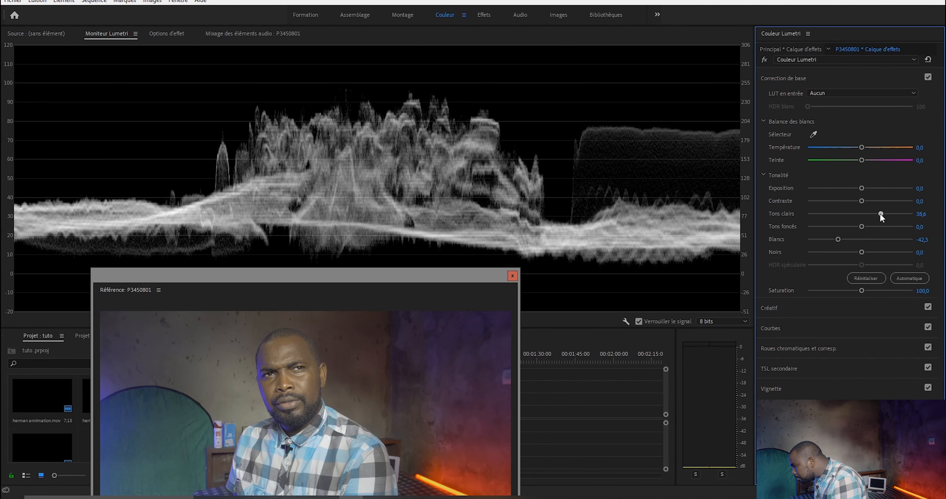
{"action": "left_click_drag", "start_coordinate": [861, 253], "coordinate": [858, 253]}
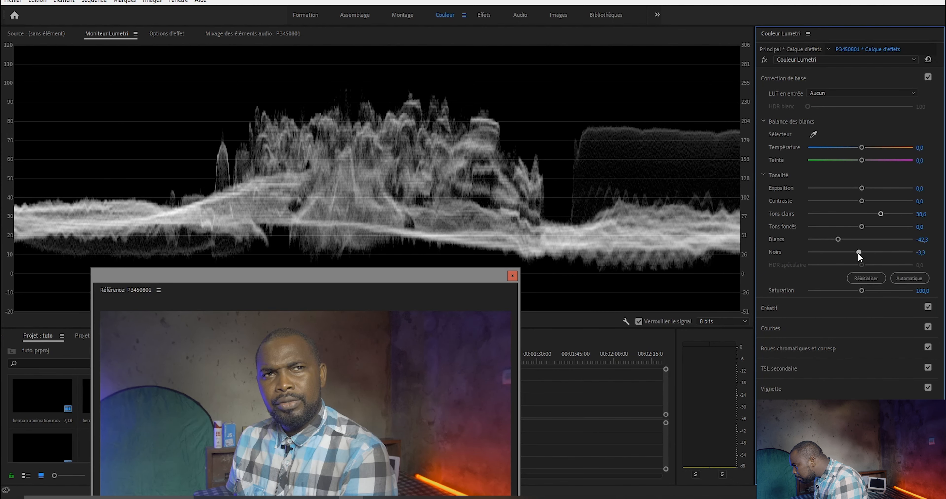
{"action": "left_click", "coordinate": [869, 291]}
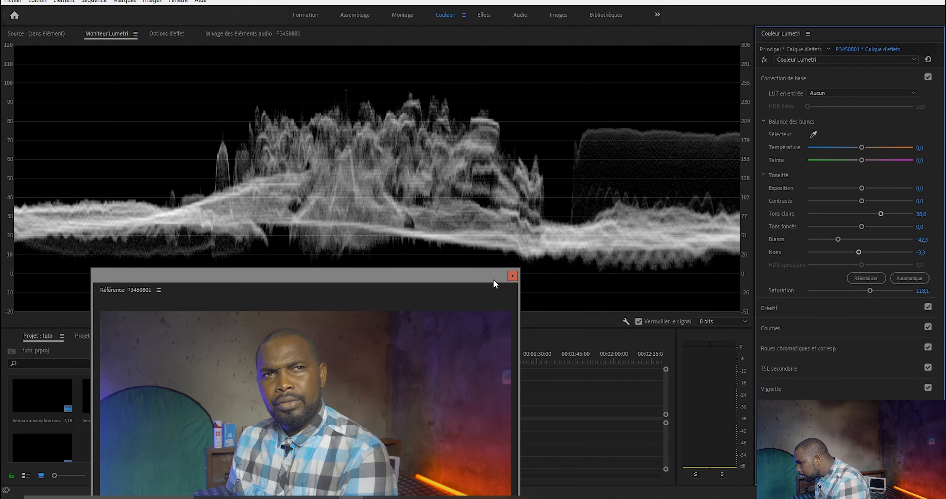
{"action": "left_click_drag", "start_coordinate": [865, 199], "coordinate": [868, 200]}
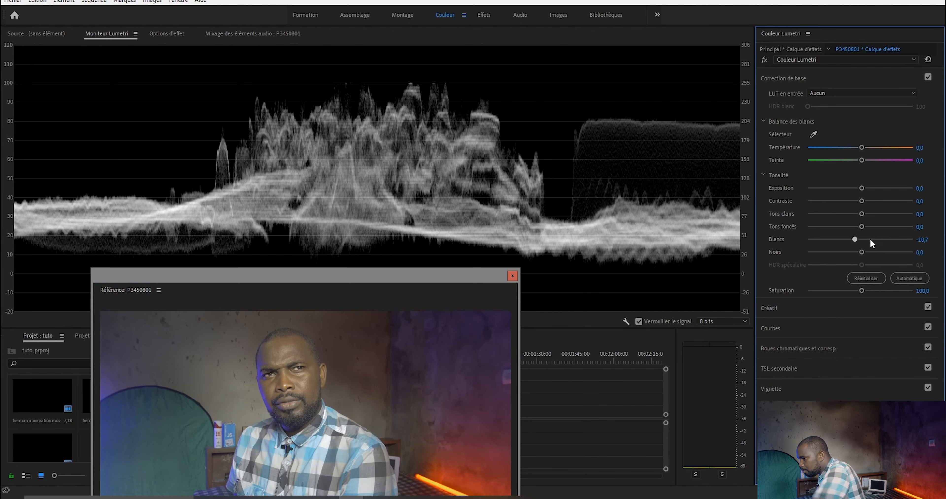
Set the adjustment layer's Blancs to -42,3, Tons clairs to 38,6 and Noirs to -3,3, and raise its Saturation slightly.
{"action": "left_click", "coordinate": [854, 239]}
{"action": "mouse_move", "coordinate": [853, 239]}
{"action": "left_mouse_down"}
{"action": "mouse_move", "coordinate": [833, 243]}
{"action": "mouse_move", "coordinate": [881, 214]}
{"action": "mouse_move", "coordinate": [858, 252]}
{"action": "left_mouse_up"}
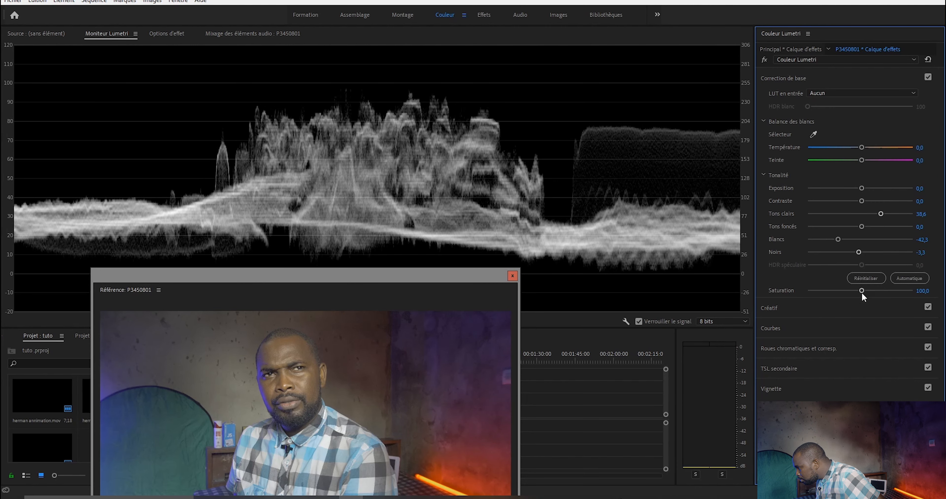
{"action": "left_click_drag", "start_coordinate": [862, 292], "coordinate": [869, 291]}
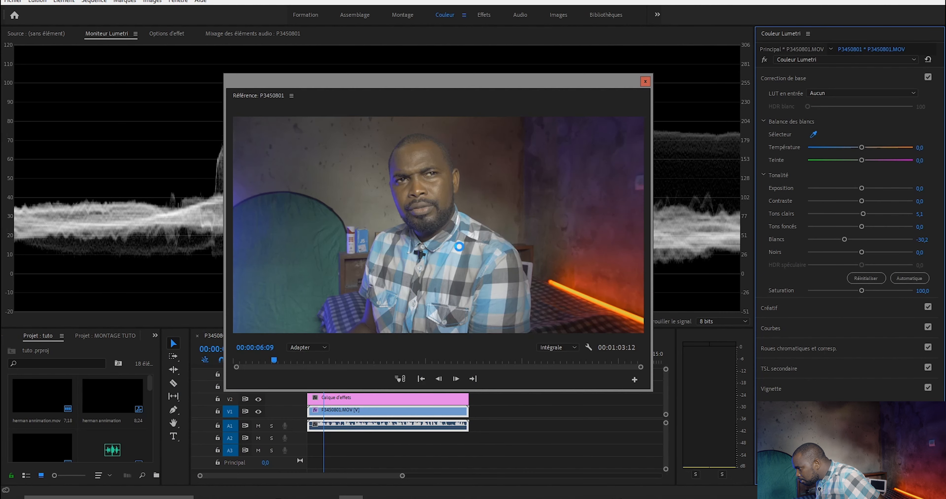
Correct the white balance of clip P3450801.MOV by sampling a white area of the shirt in the reference image.
{"action": "left_click", "coordinate": [459, 246]}
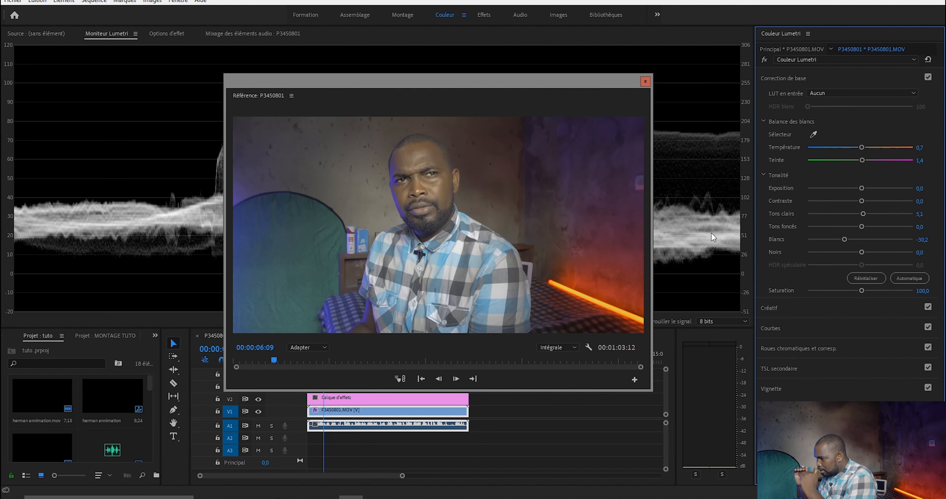
{"action": "left_click", "coordinate": [813, 134]}
{"action": "left_click", "coordinate": [457, 245]}
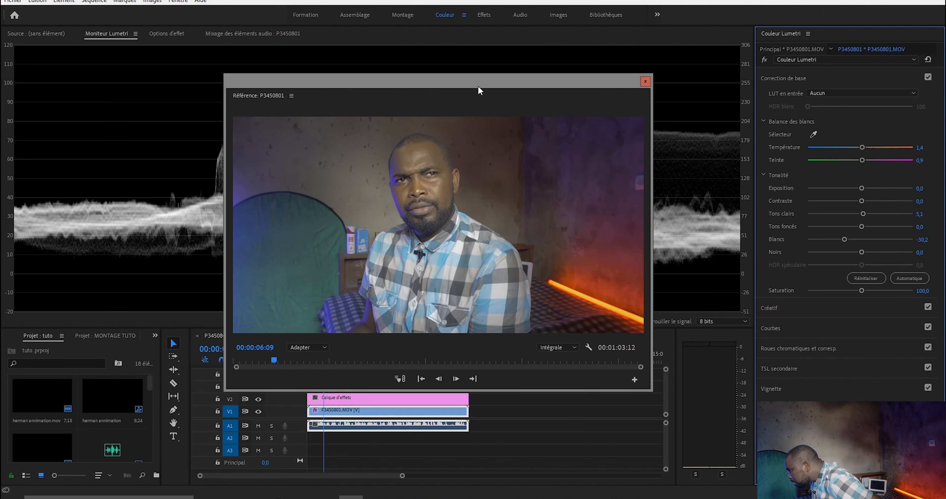
Set the clip's Tons clairs to 31,2, Blancs to -34,0 and Noirs to -5,1 while keeping the waveform in view.
{"action": "left_click_drag", "start_coordinate": [478, 90], "coordinate": [490, 273]}
{"action": "left_click_drag", "start_coordinate": [862, 214], "coordinate": [877, 213]}
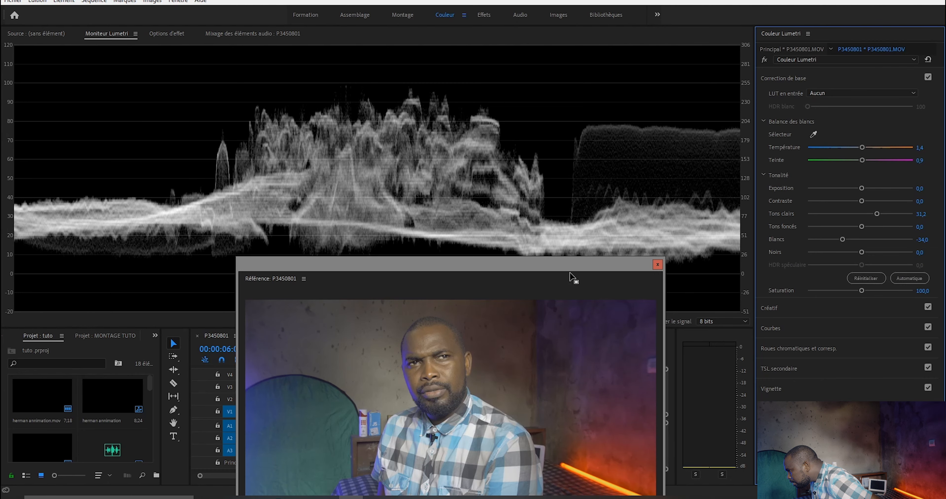
{"action": "left_click_drag", "start_coordinate": [569, 265], "coordinate": [146, 45]}
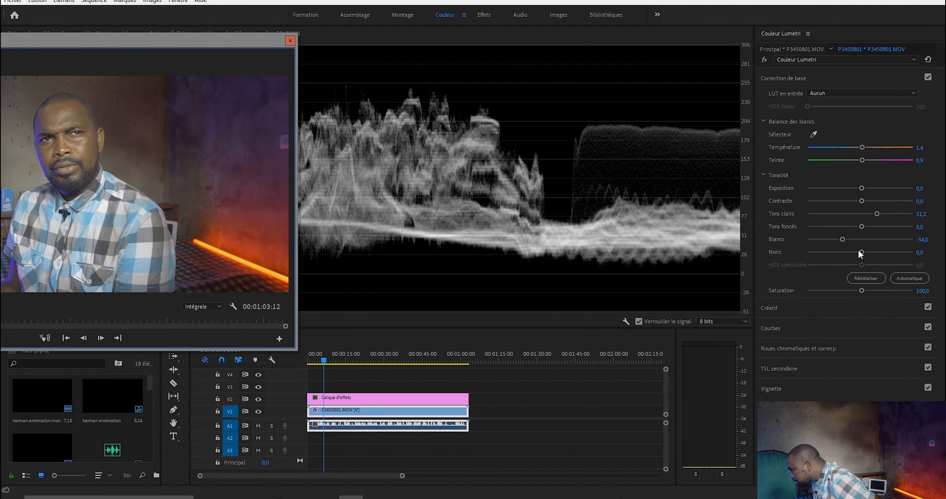
{"action": "left_click_drag", "start_coordinate": [860, 253], "coordinate": [857, 254]}
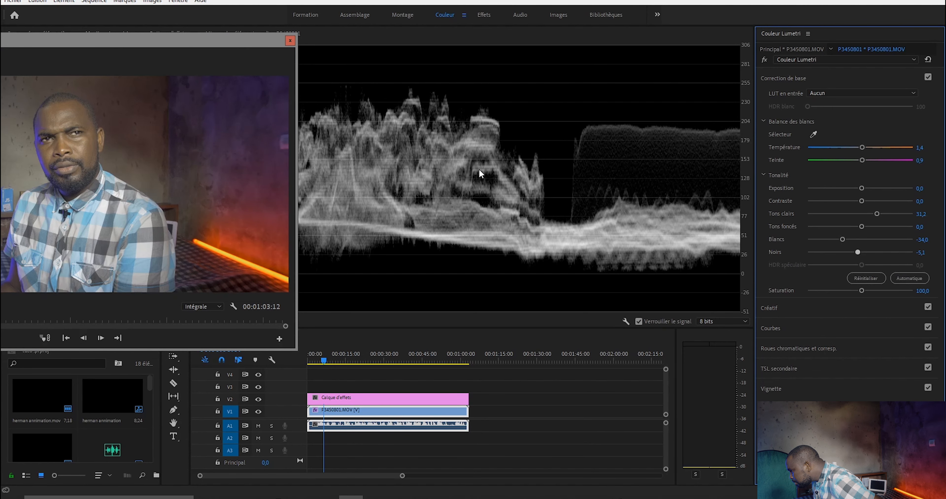
Uncover the waveform, try the clip's Noirs at -87,9 to see the shadows shift, and restore the value to -5,1.
{"action": "left_click_drag", "start_coordinate": [163, 43], "coordinate": [437, 273]}
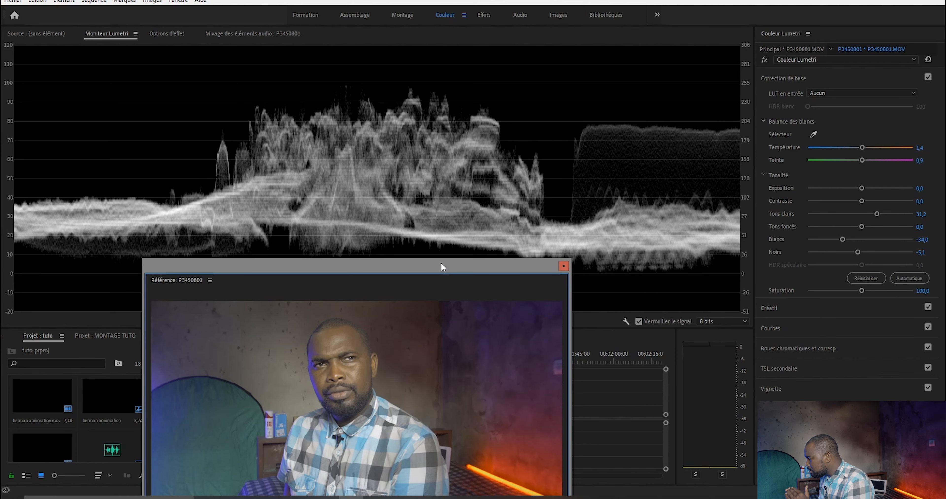
{"action": "left_click_drag", "start_coordinate": [441, 262], "coordinate": [464, 300]}
{"action": "left_click_drag", "start_coordinate": [858, 251], "coordinate": [813, 253]}
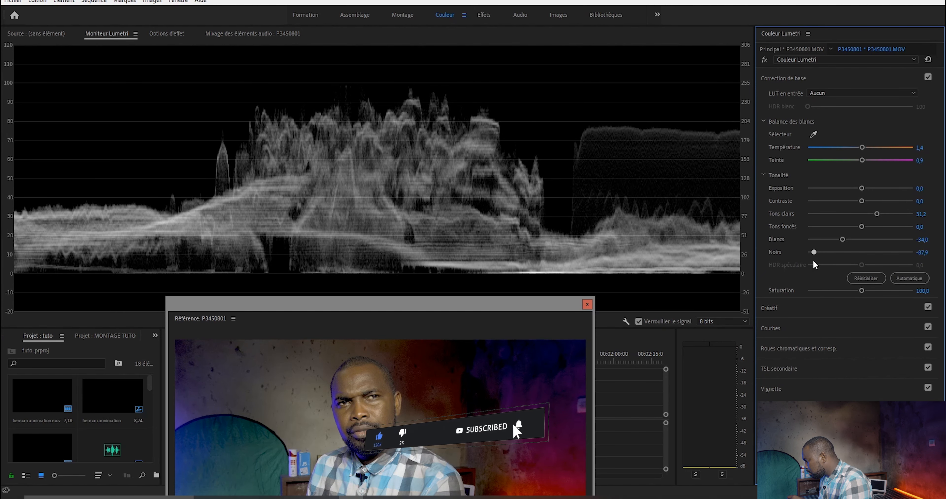
{"action": "left_click_drag", "start_coordinate": [814, 262], "coordinate": [857, 260]}
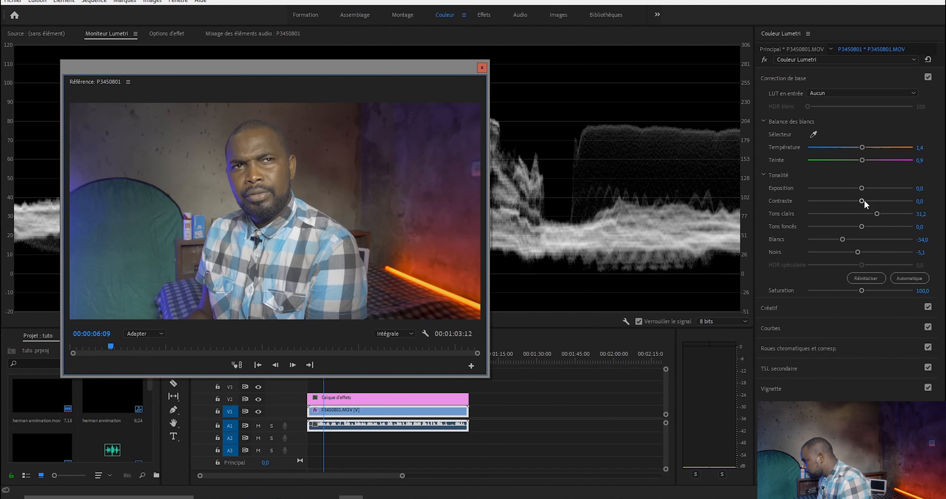
Set the clip's Contraste to -3,3 and Saturation to 123,7 in Correction de base.
{"action": "left_click_drag", "start_coordinate": [863, 200], "coordinate": [876, 201]}
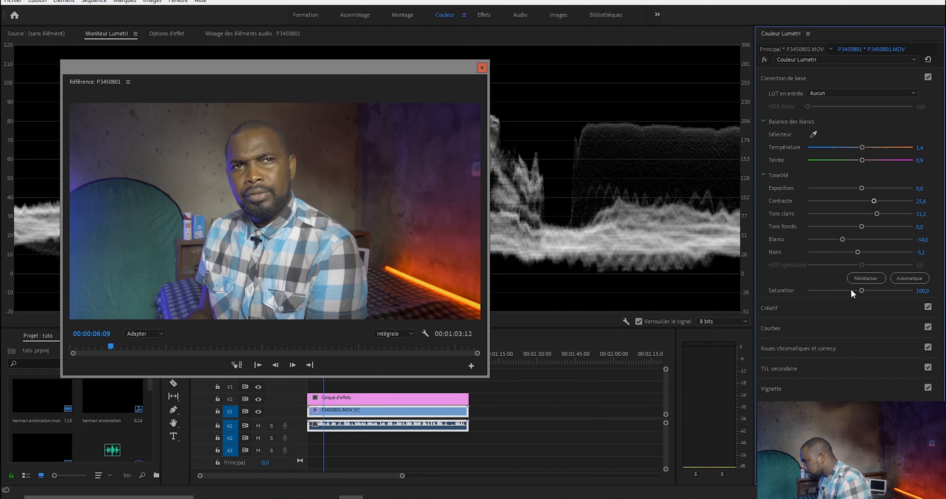
{"action": "left_click_drag", "start_coordinate": [850, 290], "coordinate": [868, 299]}
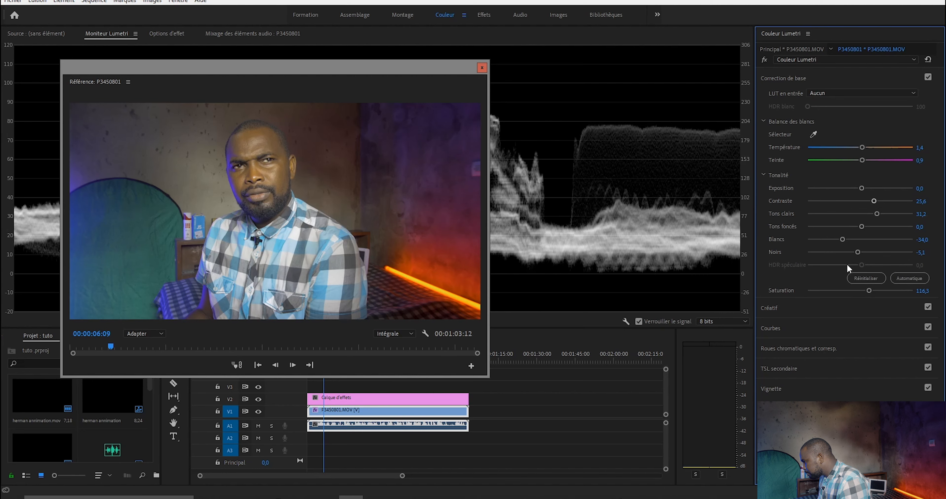
{"action": "left_click_drag", "start_coordinate": [872, 200], "coordinate": [857, 203]}
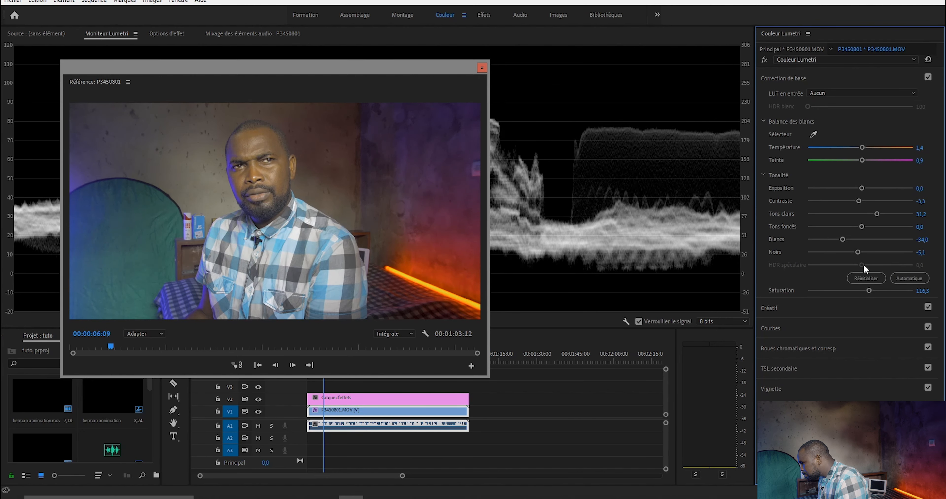
{"action": "left_click_drag", "start_coordinate": [869, 289], "coordinate": [870, 290]}
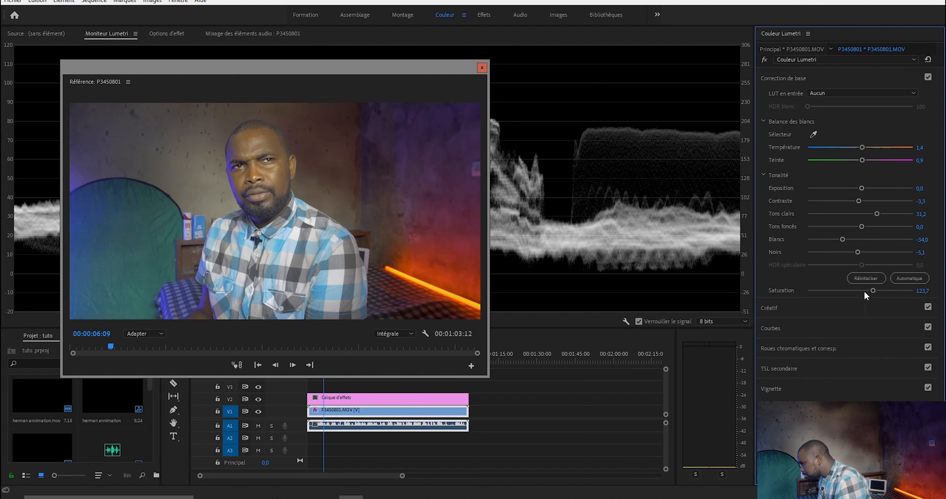
Set the clip's Vibrance to 20,9 and Saturation to 110,7 in the Créatif settings.
{"action": "left_click", "coordinate": [834, 308]}
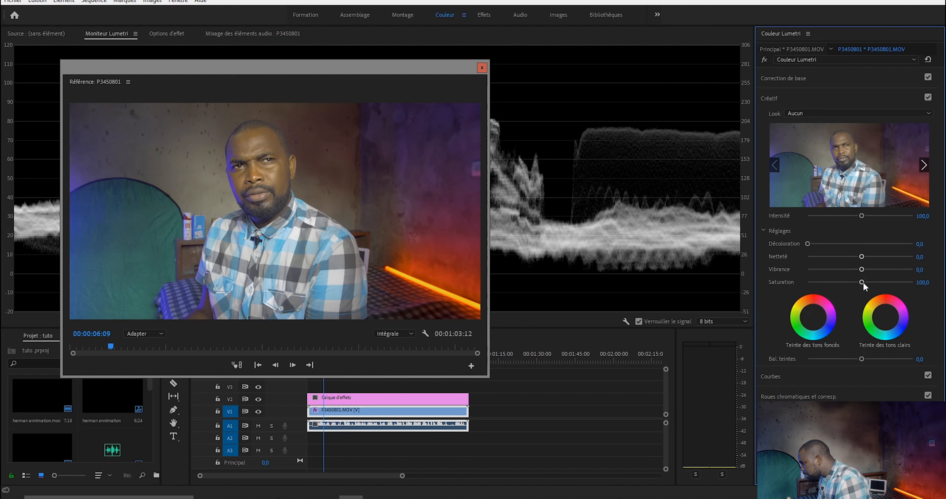
{"action": "mouse_move", "coordinate": [862, 269]}
{"action": "left_mouse_down"}
{"action": "mouse_move", "coordinate": [871, 270]}
{"action": "mouse_move", "coordinate": [866, 282]}
{"action": "left_mouse_up"}
Move the reference monitor clear of the timeline and toggle track V2's visibility to compare the image with and without the adjustment layer.
{"action": "left_click_drag", "start_coordinate": [239, 69], "coordinate": [435, 24]}
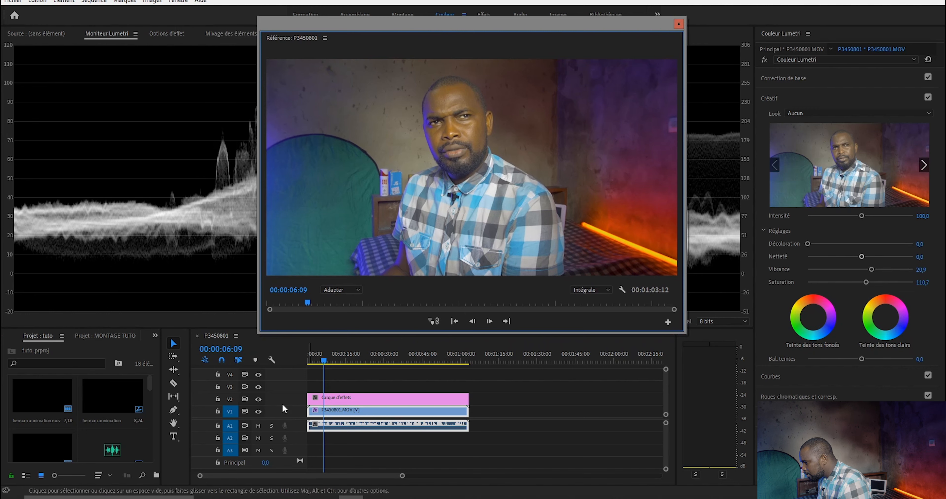
{"action": "left_click", "coordinate": [259, 398]}
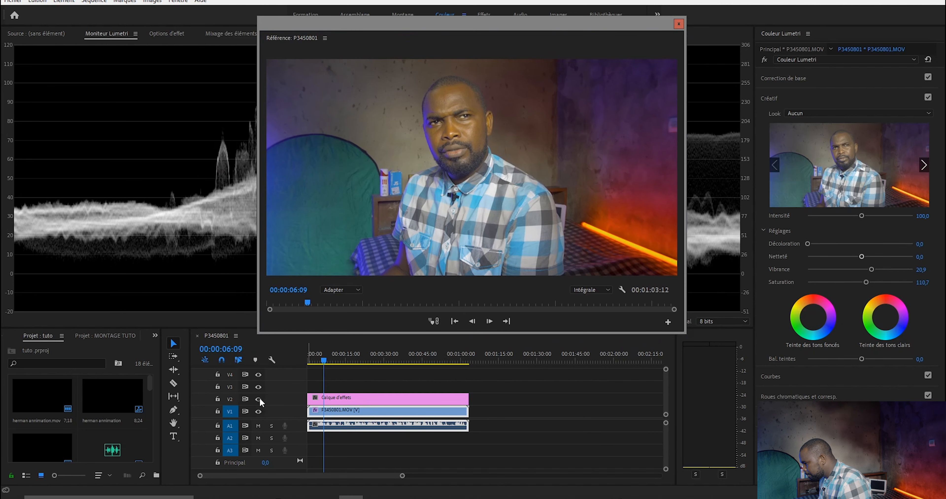
{"action": "left_click", "coordinate": [260, 398]}
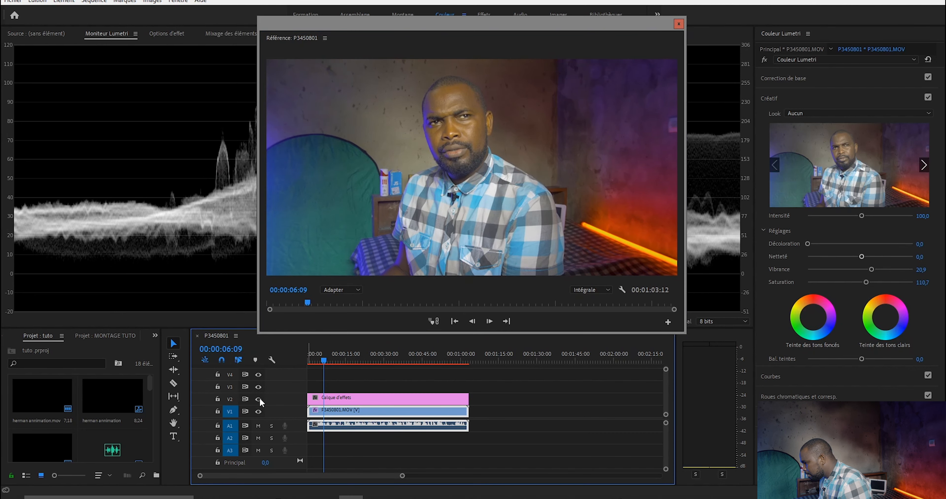
Delete the Couleur Lumetri effect from the adjustment layer on track V2 of sequence P3450801.
{"action": "left_click", "coordinate": [259, 398]}
{"action": "left_click_drag", "start_coordinate": [493, 21], "coordinate": [310, 27]}
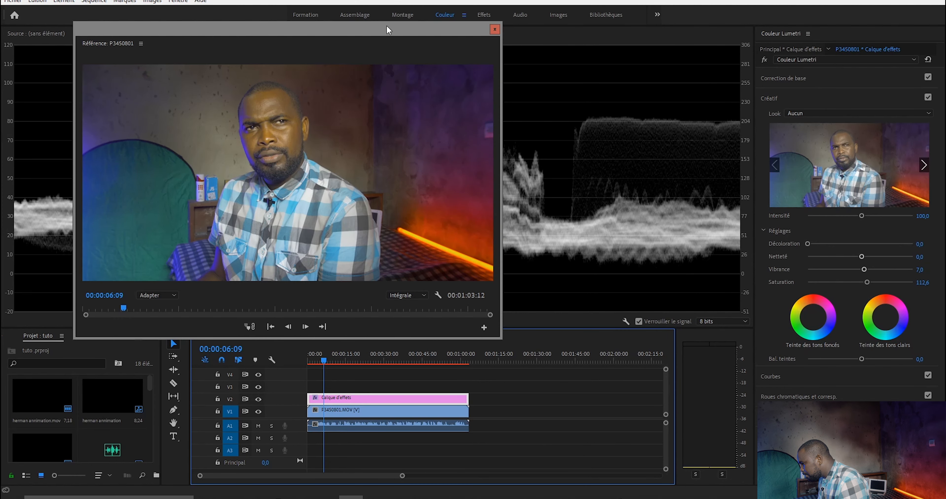
{"action": "left_click_drag", "start_coordinate": [413, 34], "coordinate": [587, 34]}
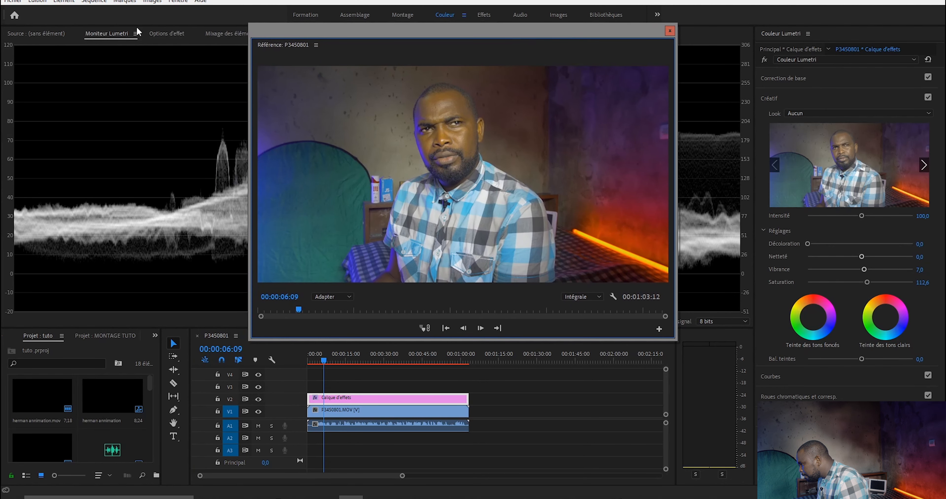
{"action": "left_click", "coordinate": [176, 36]}
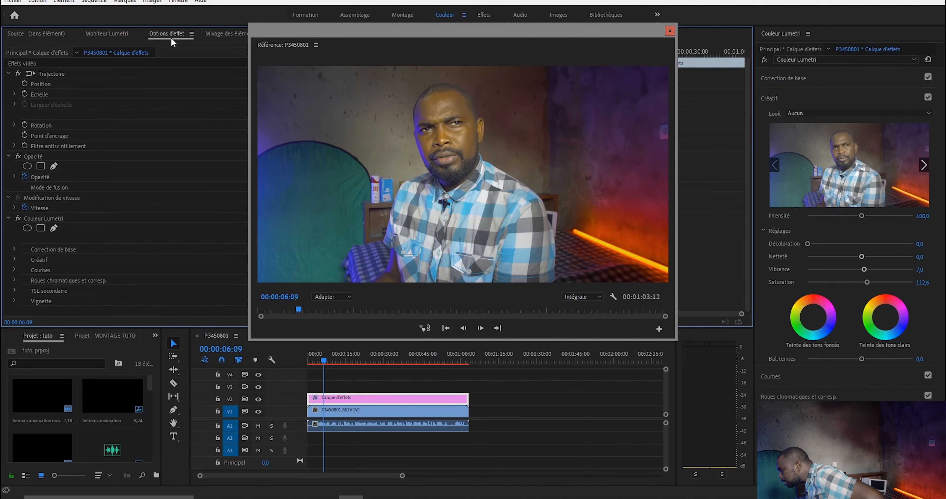
{"action": "left_click", "coordinate": [39, 217]}
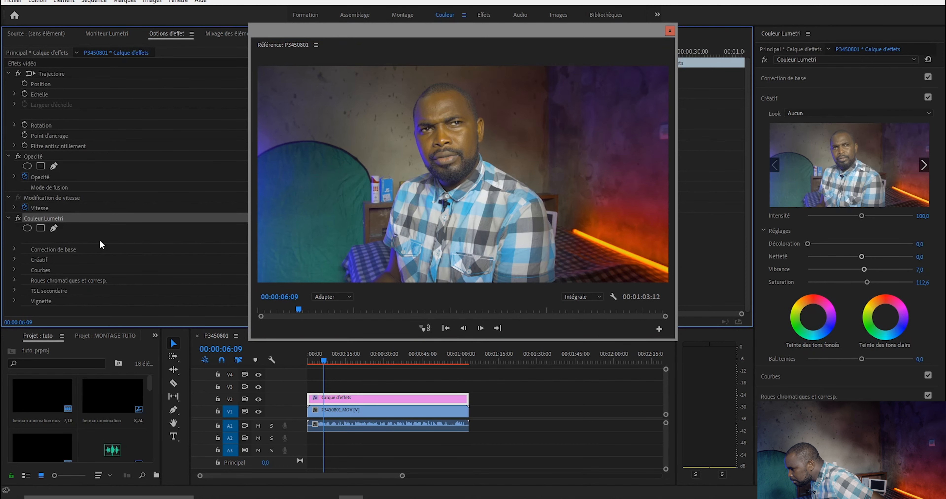
{"action": "key", "text": "Delete"}
Move the reference monitor clear of the timeline and select the adjustment layer on V2.
{"action": "left_click_drag", "start_coordinate": [384, 34], "coordinate": [93, 28]}
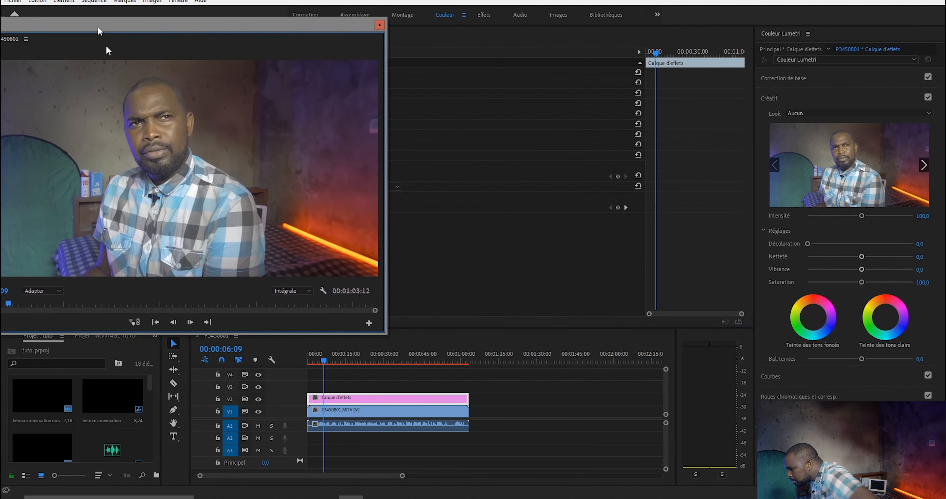
{"action": "left_click", "coordinate": [405, 401]}
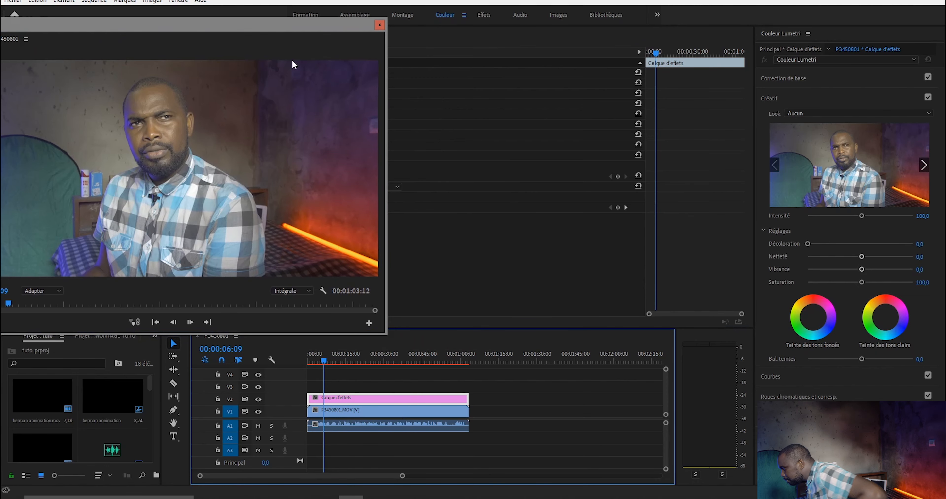
{"action": "left_click_drag", "start_coordinate": [275, 32], "coordinate": [425, 32]}
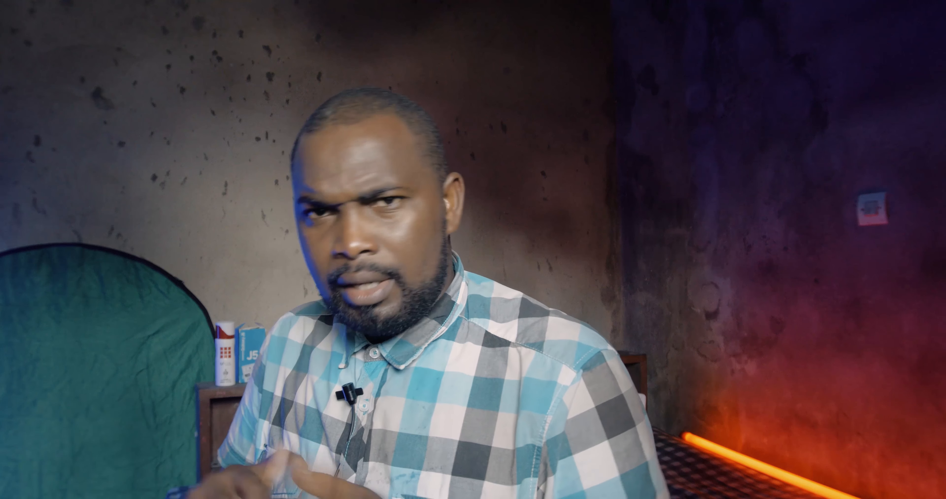
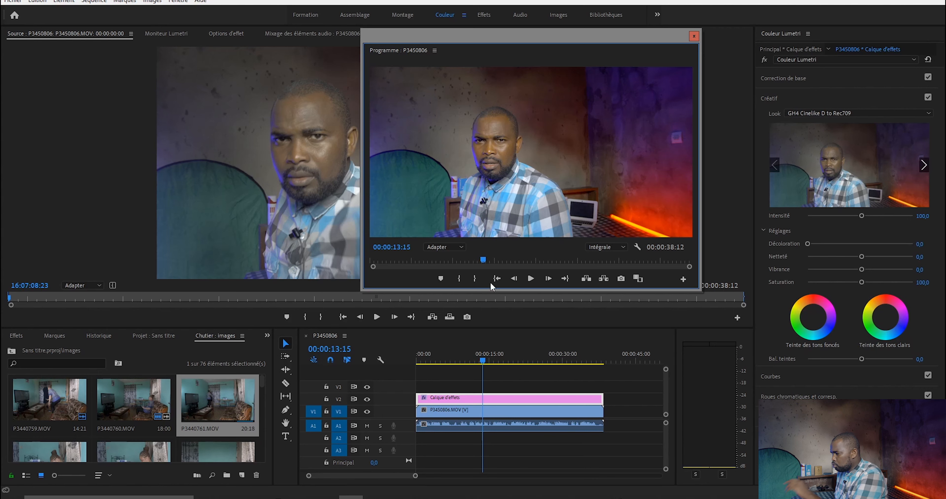
Start browsing for a custom creative Look file for the adjustment layer of sequence P3450806.
{"action": "left_click_drag", "start_coordinate": [486, 361], "coordinate": [520, 365]}
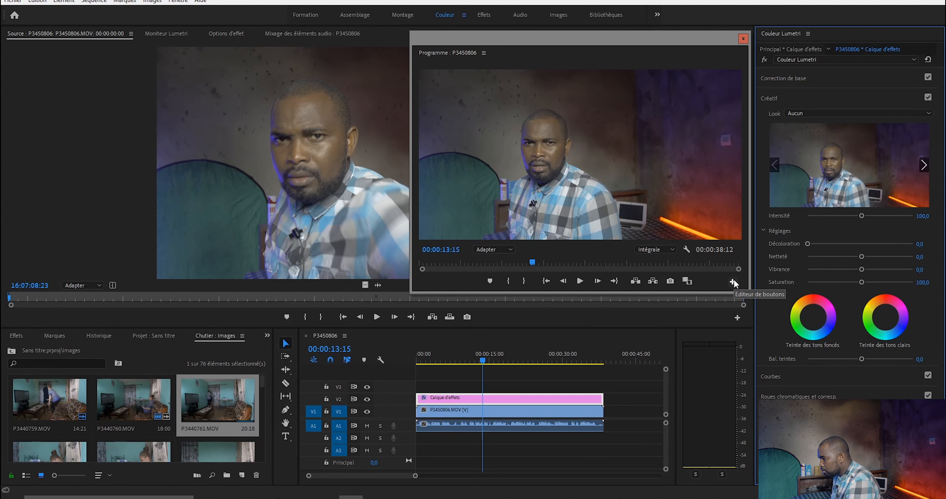
{"action": "left_click", "coordinate": [809, 114]}
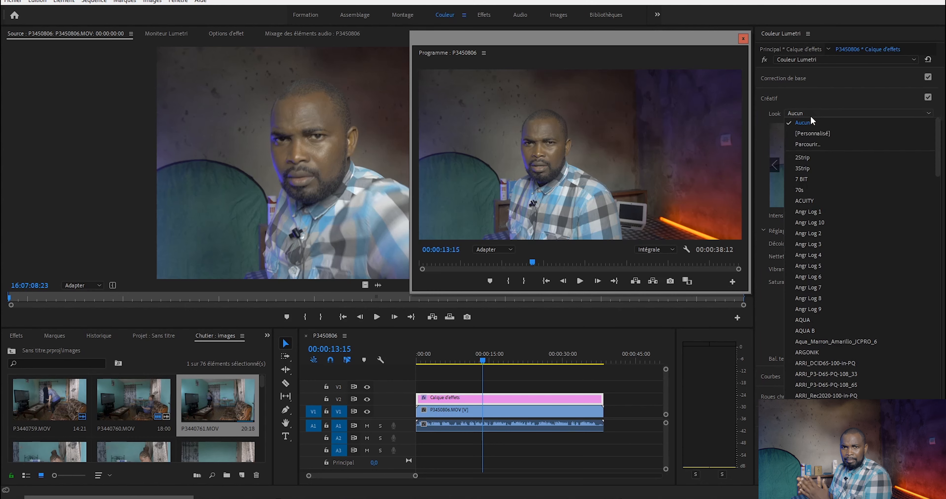
{"action": "left_click", "coordinate": [813, 146]}
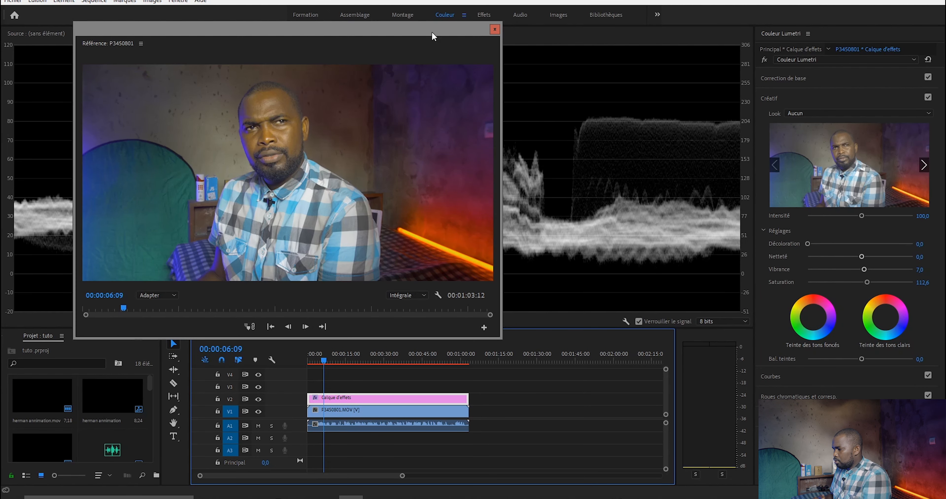
Remove the P3450801 adjustment layer's Couleur Lumetri effect and uncover the timeline to select the layer.
{"action": "left_click_drag", "start_coordinate": [433, 36], "coordinate": [608, 38]}
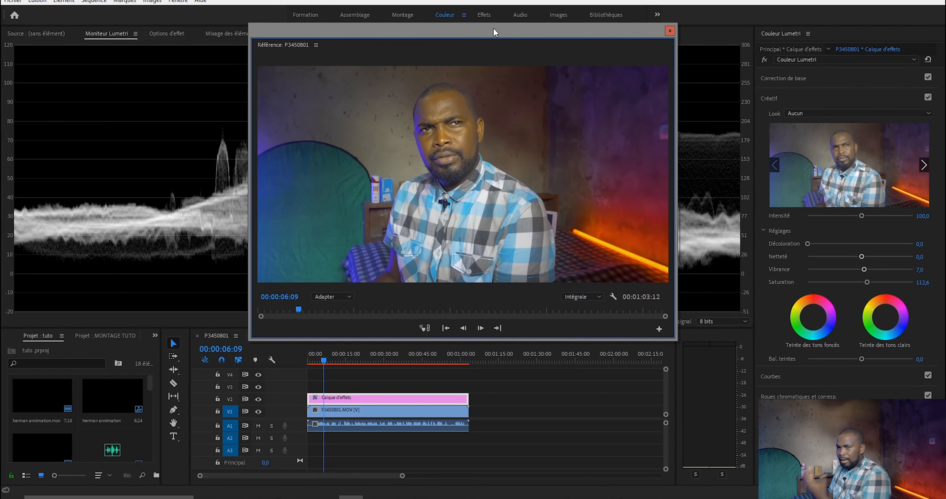
{"action": "left_click", "coordinate": [171, 35]}
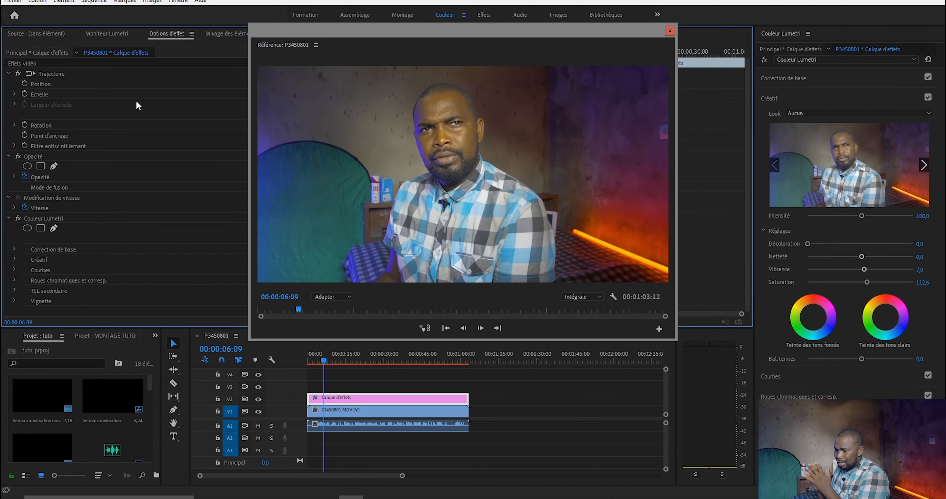
{"action": "left_click", "coordinate": [39, 217]}
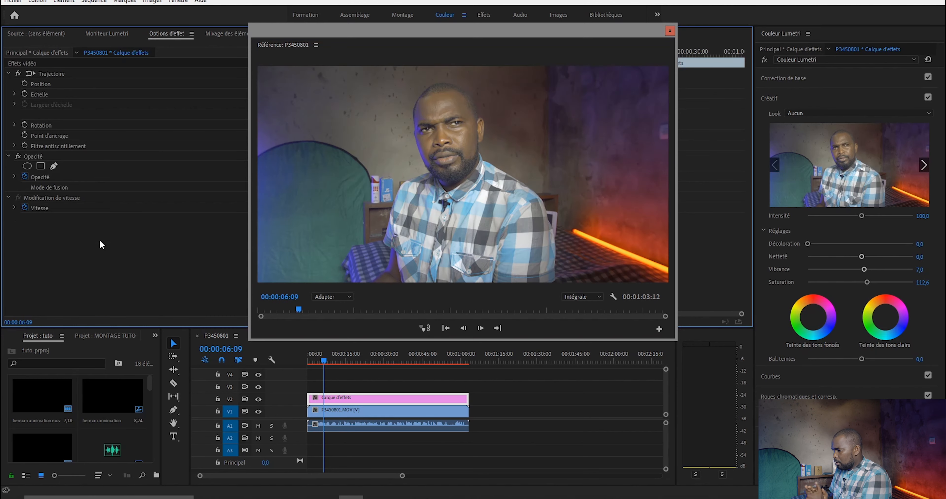
{"action": "left_click_drag", "start_coordinate": [383, 33], "coordinate": [97, 31]}
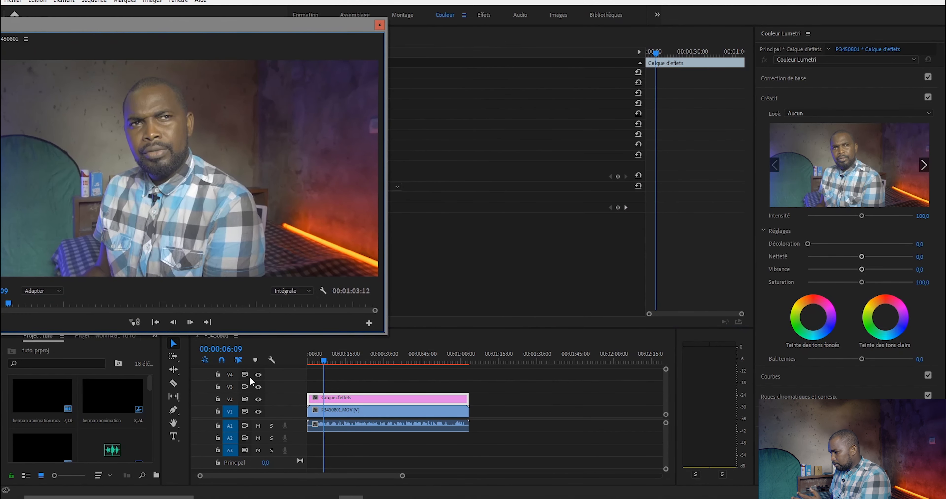
{"action": "left_click", "coordinate": [402, 400]}
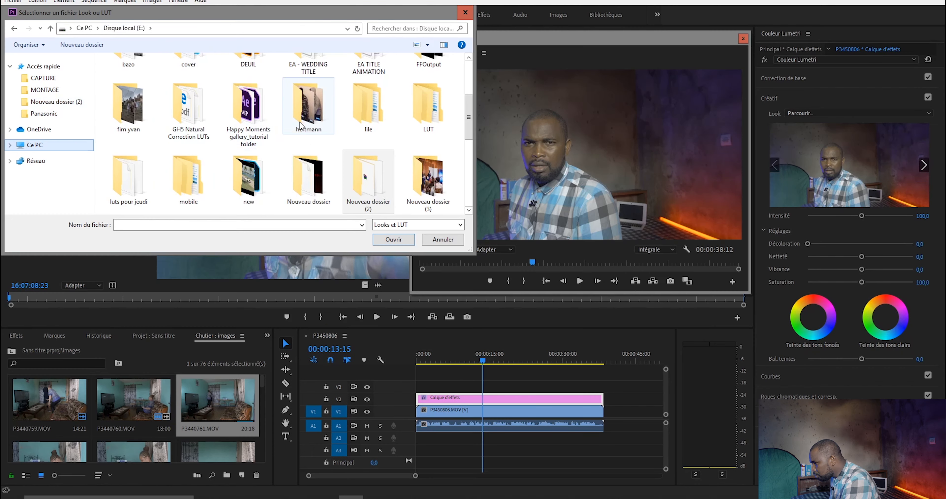
Load GH4 Cinelike D to Rec709.cube from the Panasonic folder in luts pour jeudi as the P3450806 adjustment layer's Look.
{"action": "scroll", "coordinate": [305, 146], "scroll_direction": "down", "scroll_amount": 2}
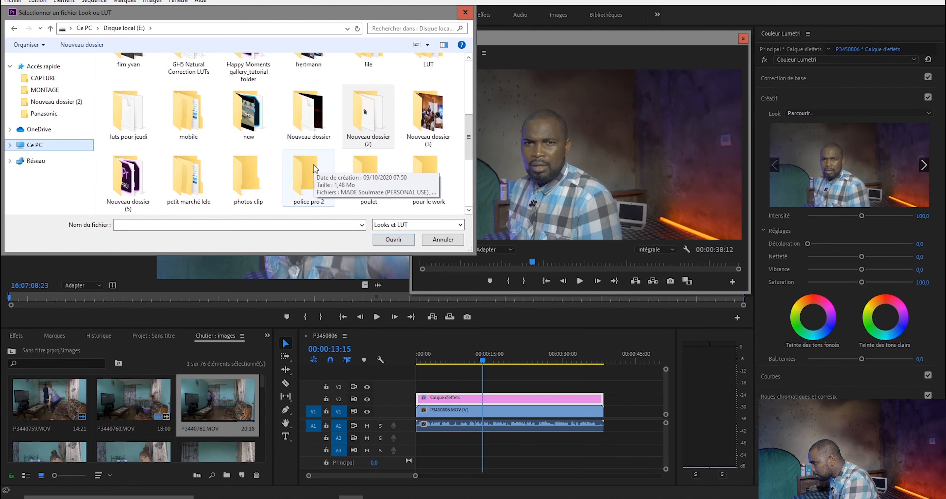
{"action": "double_click", "coordinate": [128, 110]}
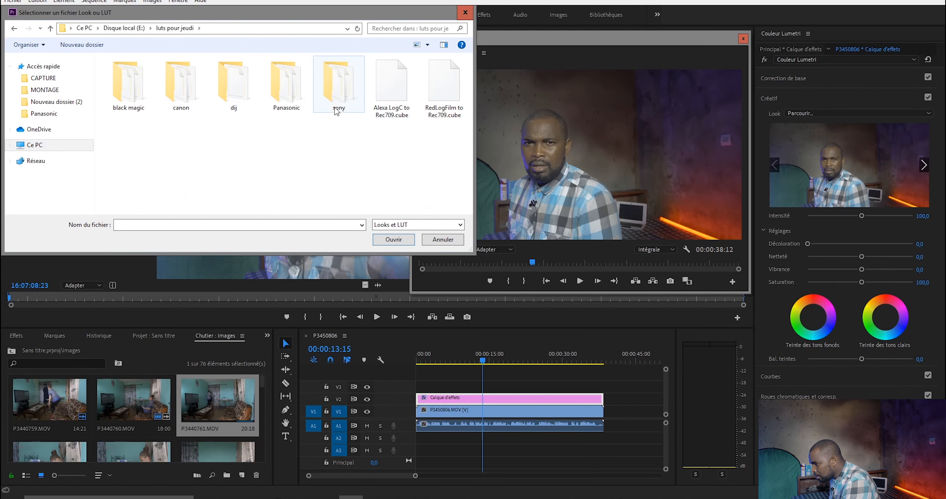
{"action": "double_click", "coordinate": [286, 84]}
{"action": "left_click", "coordinate": [188, 73]}
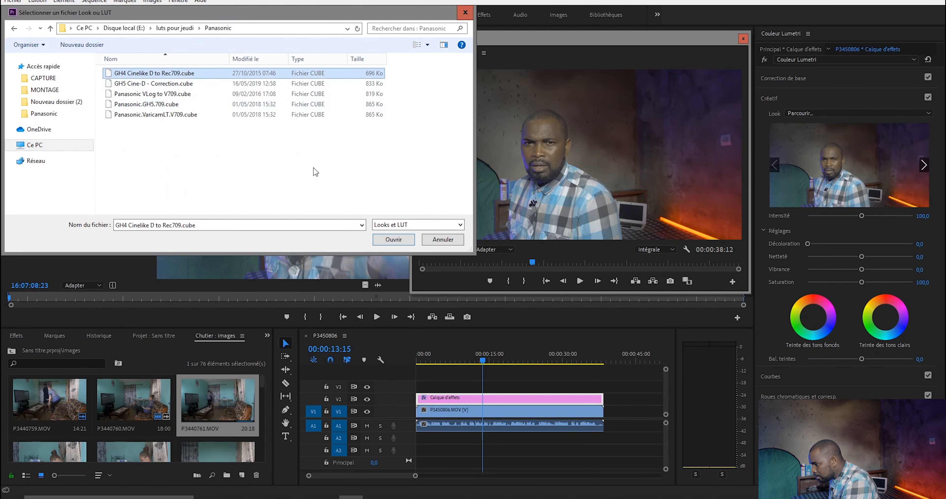
{"action": "left_click", "coordinate": [389, 239]}
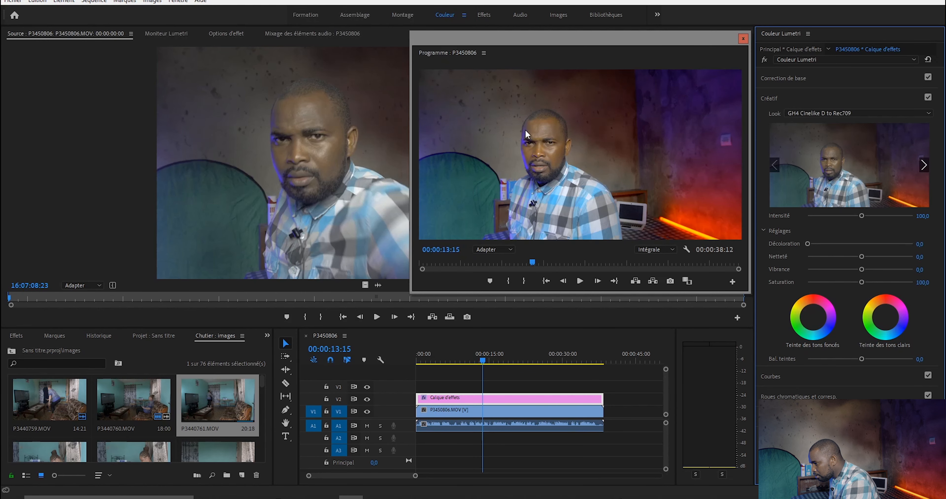
Move the program monitor aside and scrub sequence P3450806 to around 00:00:19:16 to review the graded image.
{"action": "left_click_drag", "start_coordinate": [511, 41], "coordinate": [461, 38]}
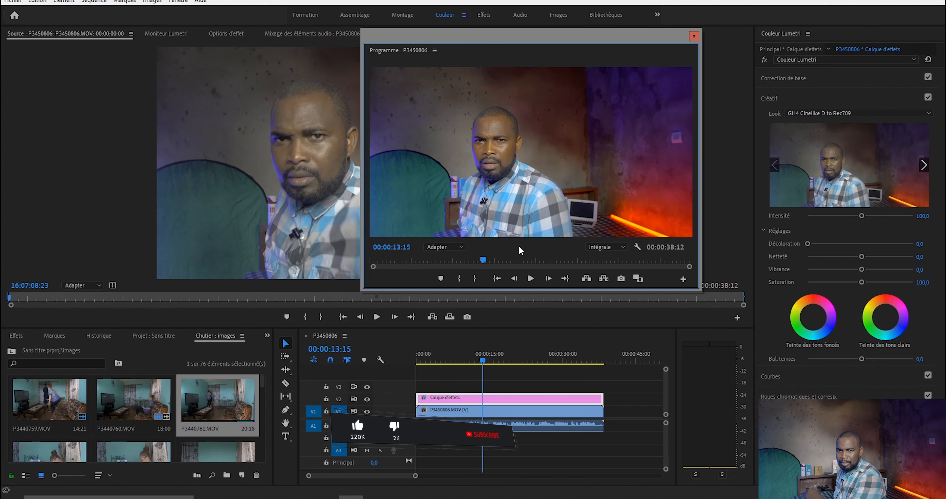
{"action": "left_click", "coordinate": [513, 363]}
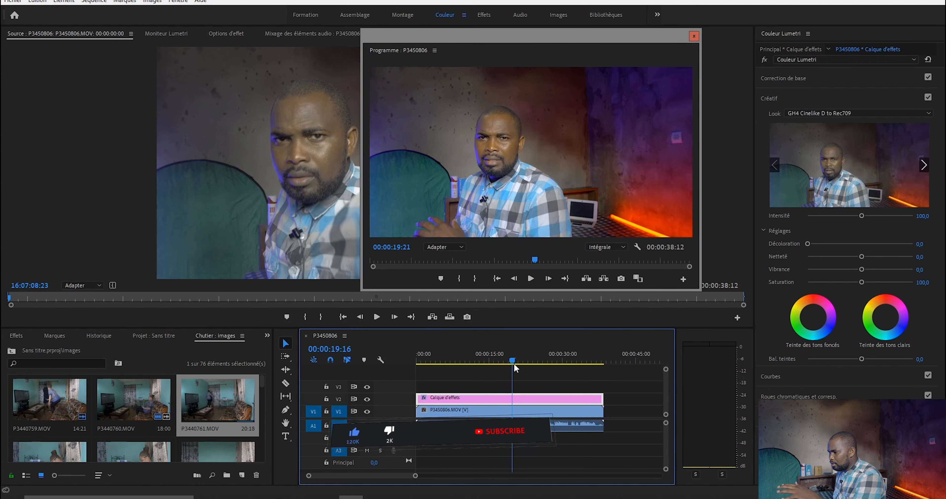
{"action": "left_click_drag", "start_coordinate": [513, 363], "coordinate": [519, 364]}
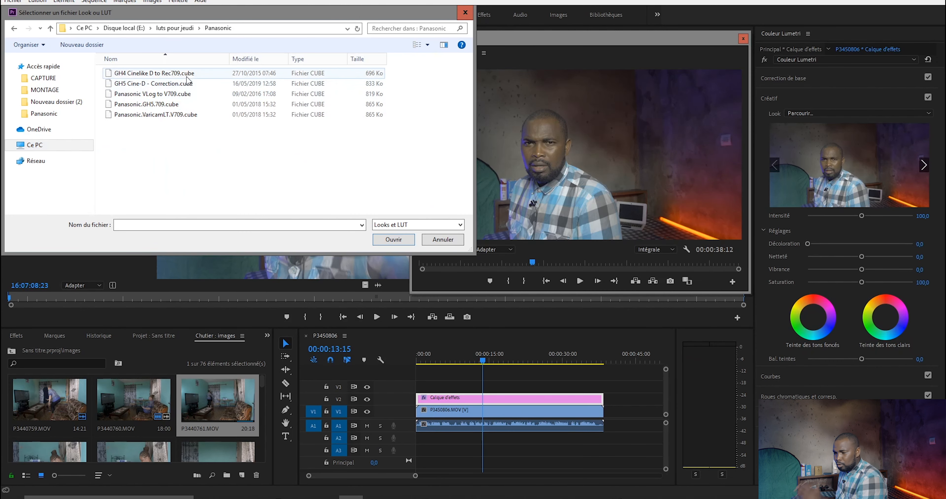
Apply the GH4 Cinelike D to Rec709.cube Look to the P3450806 adjustment layer and shift the program monitor aside.
{"action": "left_click", "coordinate": [188, 74]}
{"action": "left_click", "coordinate": [389, 239]}
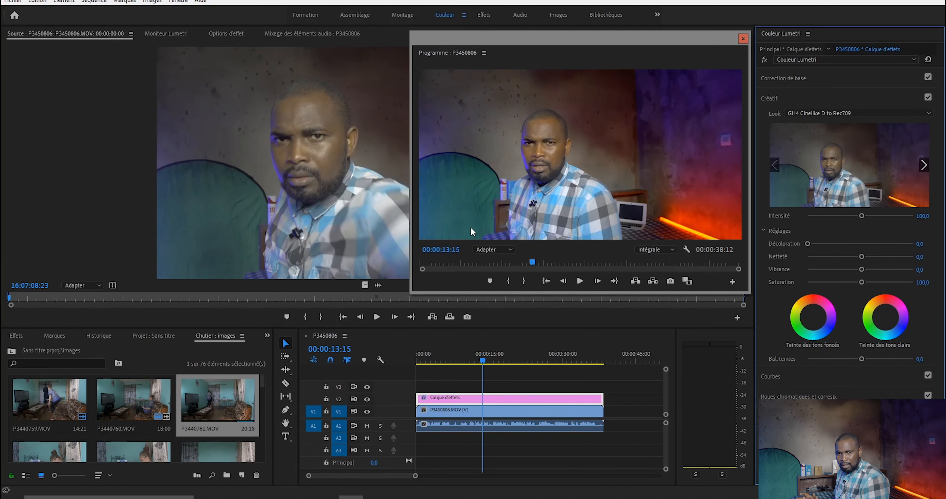
{"action": "left_click_drag", "start_coordinate": [513, 53], "coordinate": [463, 51]}
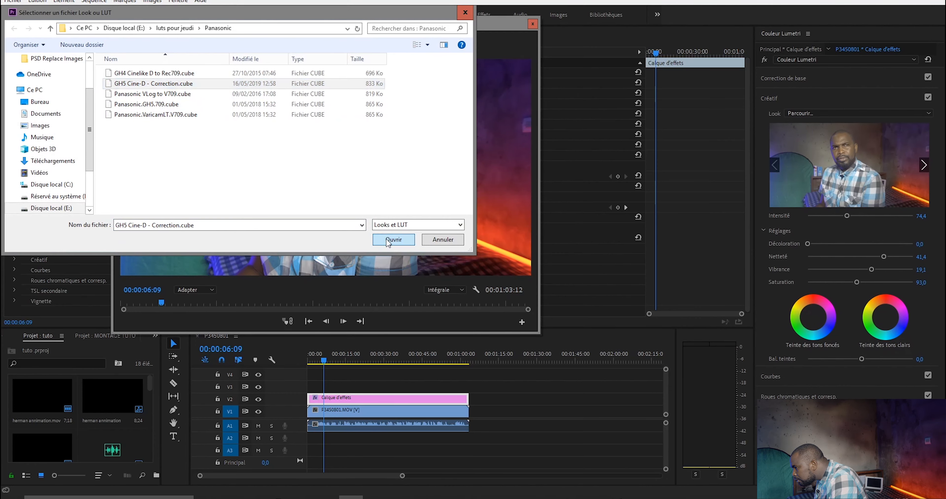
Apply the GH5 Cine-D - Correction Look to the P3450801 adjustment layer with Intensité 91,2 and creative Saturation 104,2.
{"action": "left_click", "coordinate": [385, 240]}
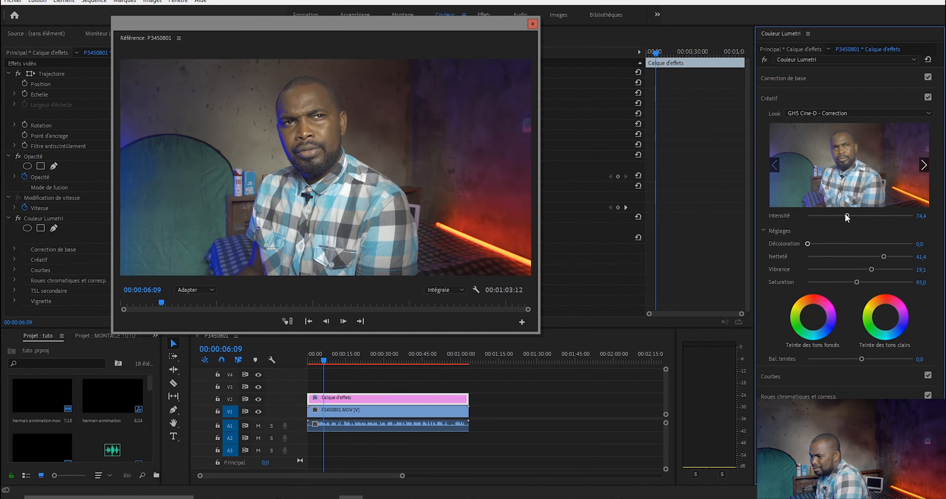
{"action": "left_click_drag", "start_coordinate": [844, 215], "coordinate": [854, 216]}
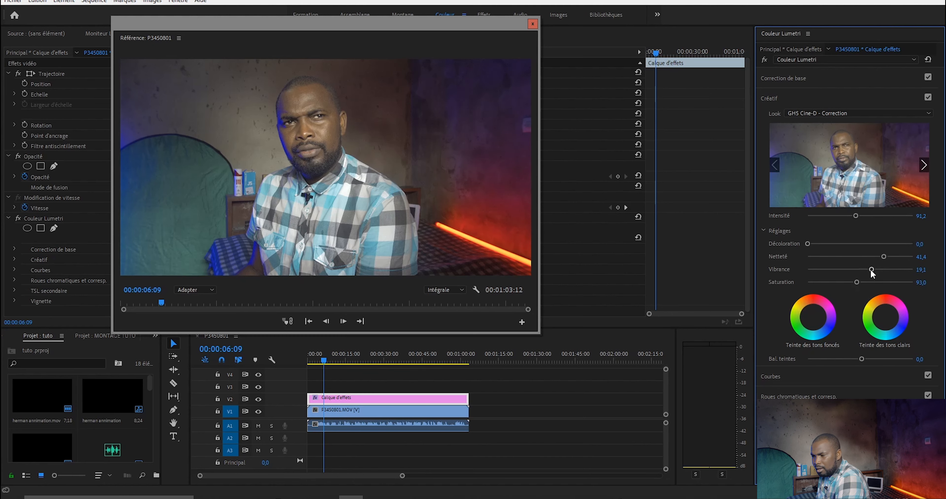
{"action": "mouse_move", "coordinate": [857, 282]}
{"action": "left_mouse_down"}
{"action": "mouse_move", "coordinate": [876, 283]}
{"action": "mouse_move", "coordinate": [862, 283]}
{"action": "left_mouse_up"}
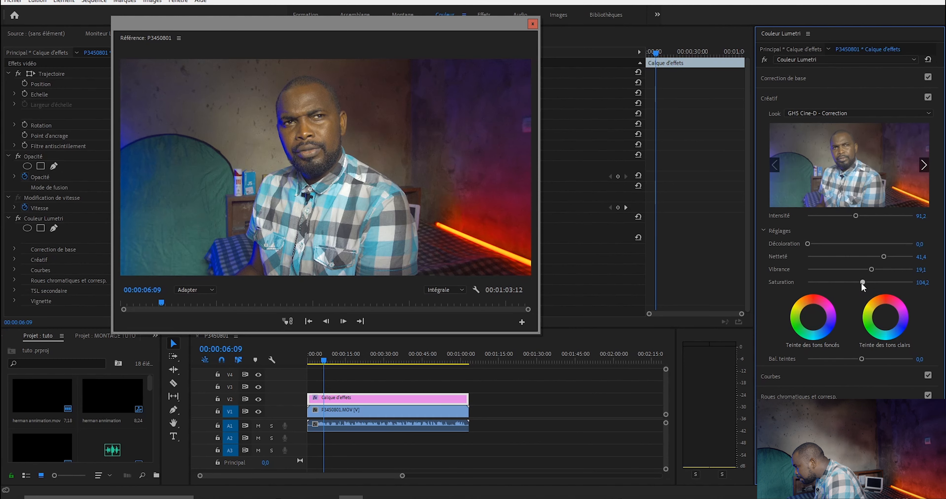
Raise the adjustment layer's Tons clairs in Correction de base to about 24,7.
{"action": "left_click", "coordinate": [848, 85]}
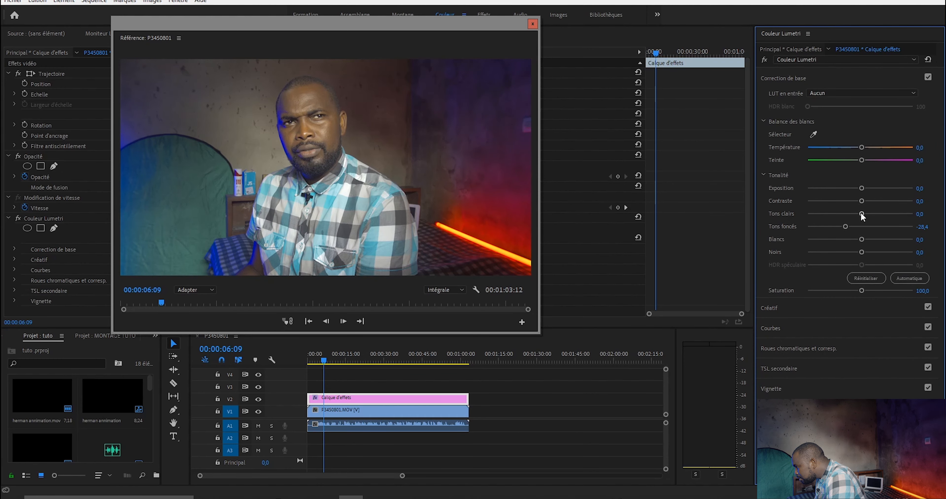
{"action": "left_click_drag", "start_coordinate": [862, 214], "coordinate": [876, 213]}
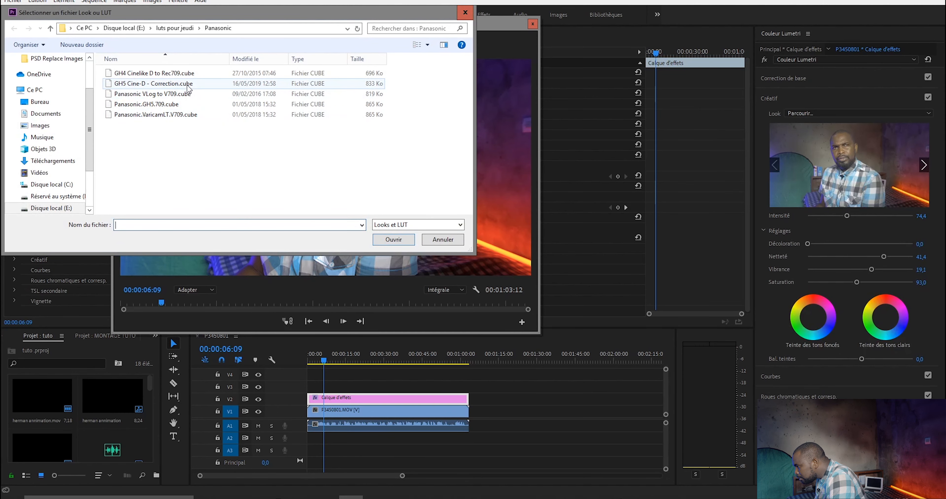
Load GH5 Cine-D - Correction.cube as the adjustment layer's creative Look and set its Intensité to 91,2.
{"action": "left_click", "coordinate": [187, 84]}
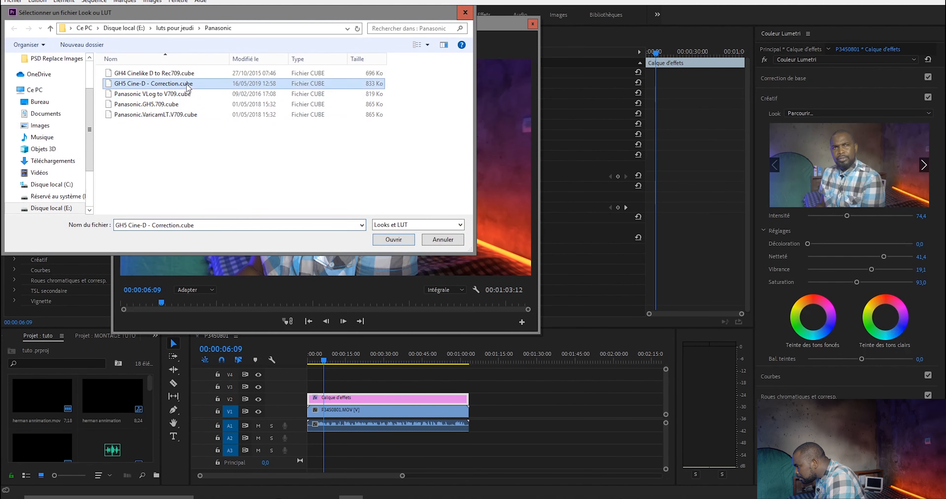
{"action": "left_click", "coordinate": [388, 243]}
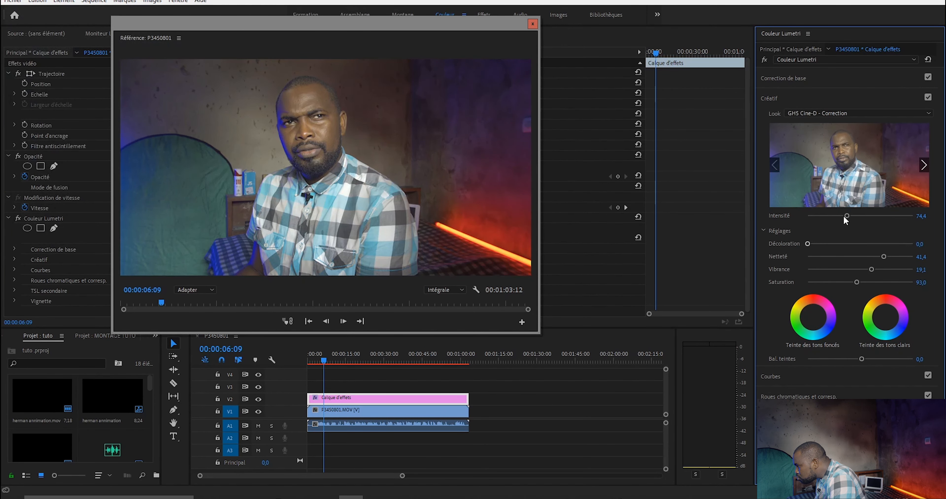
{"action": "left_click_drag", "start_coordinate": [852, 215], "coordinate": [855, 215]}
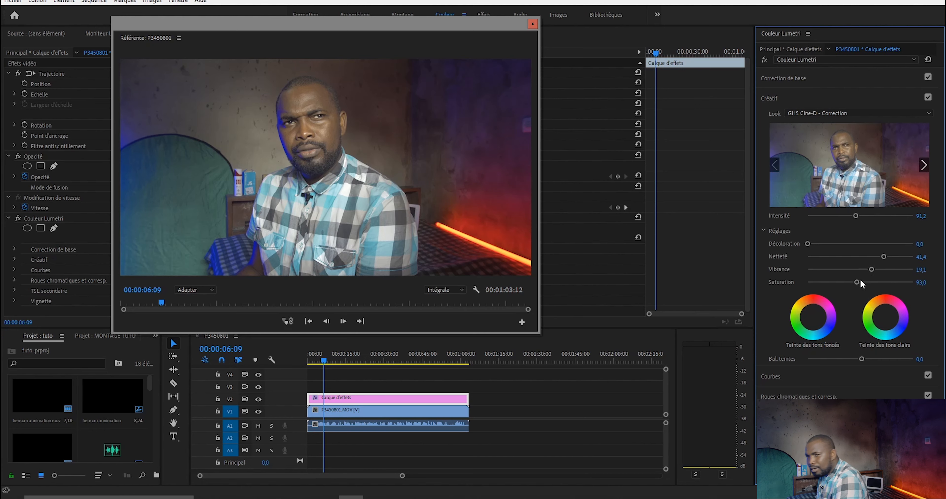
Set the adjustment layer's creative Saturation to 106,0 and its Tons clairs in Correction de base to 24,7.
{"action": "left_click_drag", "start_coordinate": [856, 282], "coordinate": [869, 282]}
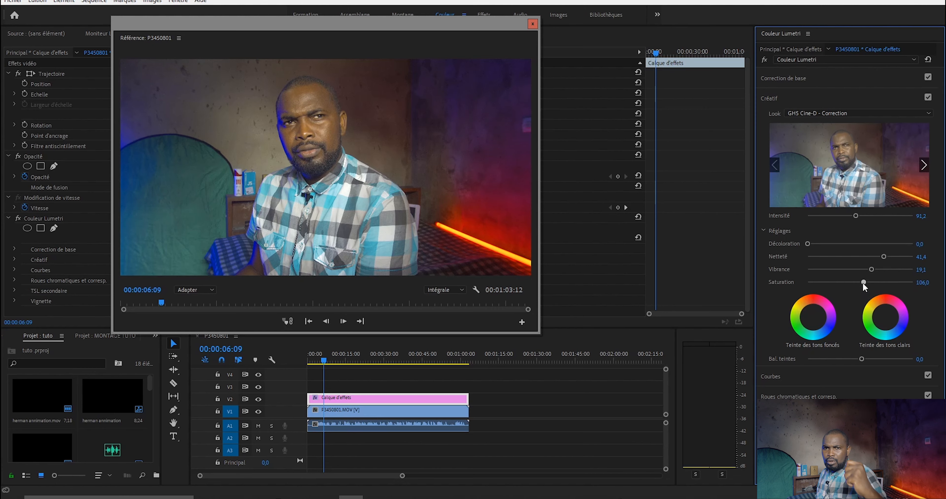
{"action": "left_click", "coordinate": [846, 78]}
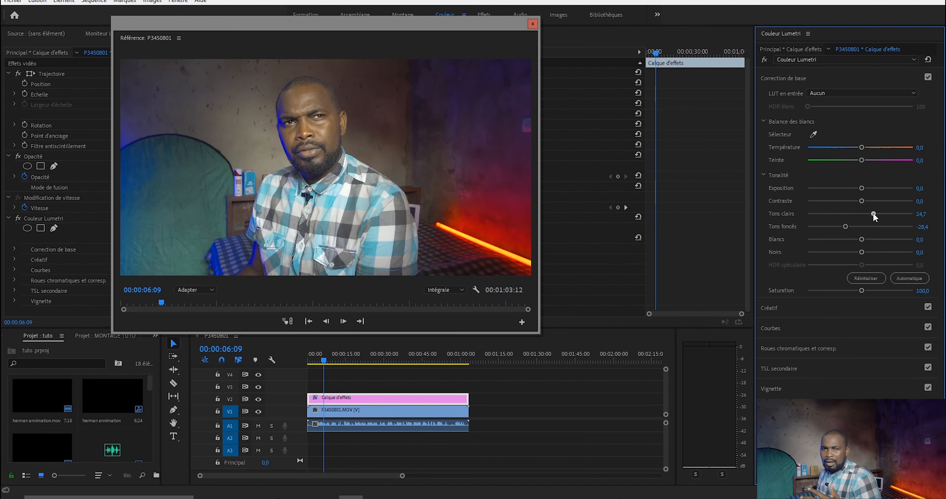
Set the P3450801 adjustment layer's creative Netteté to 41,4 and Vibrance to 19,1, trying Saturation at 129,3 before reducing it.
{"action": "left_click_drag", "start_coordinate": [875, 214], "coordinate": [879, 214]}
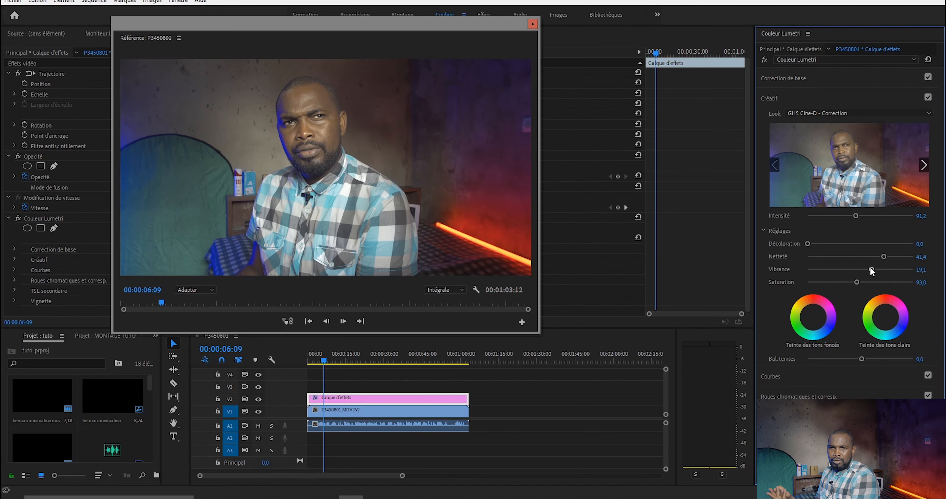
{"action": "left_click_drag", "start_coordinate": [858, 282], "coordinate": [864, 282]}
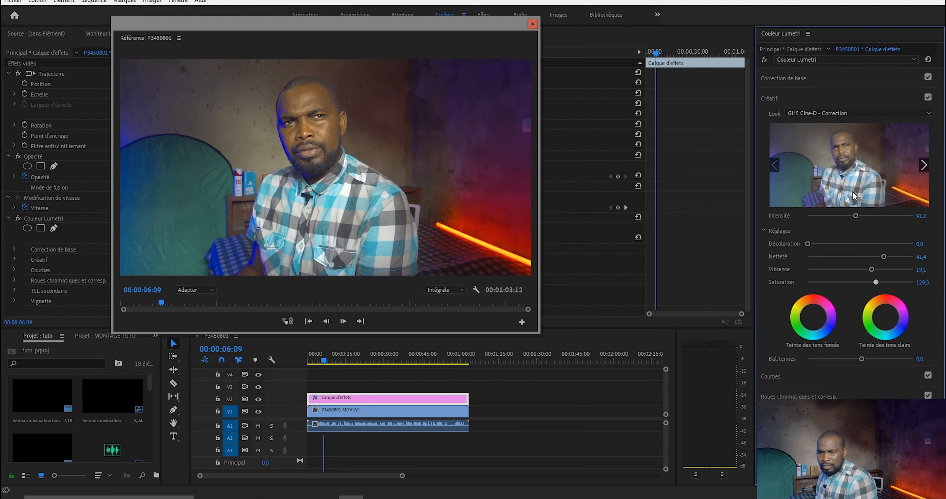
{"action": "left_click_drag", "start_coordinate": [874, 285], "coordinate": [862, 284]}
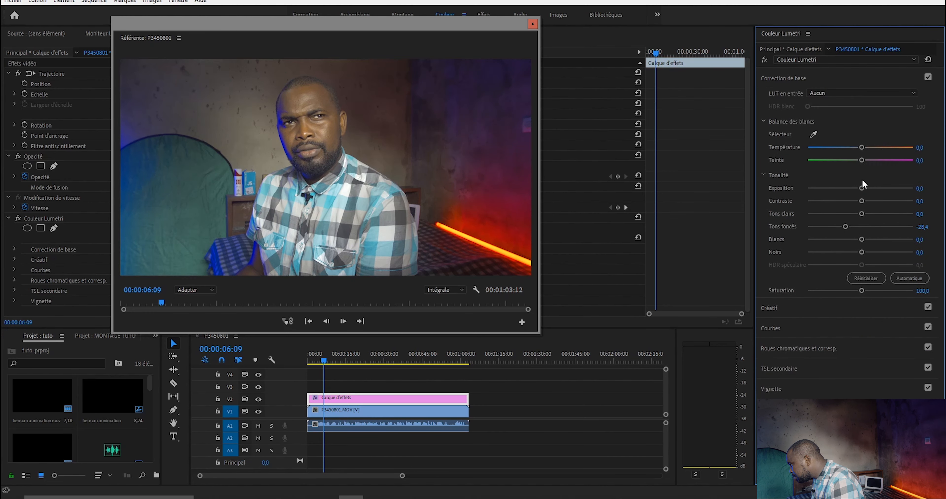
Set the P3450801 adjustment layer's Tons clairs in Correction de base to 35,8 and lower its Tons foncés.
{"action": "mouse_move", "coordinate": [862, 214]}
{"action": "left_mouse_down"}
{"action": "mouse_move", "coordinate": [880, 215]}
{"action": "mouse_move", "coordinate": [861, 227]}
{"action": "left_mouse_up"}
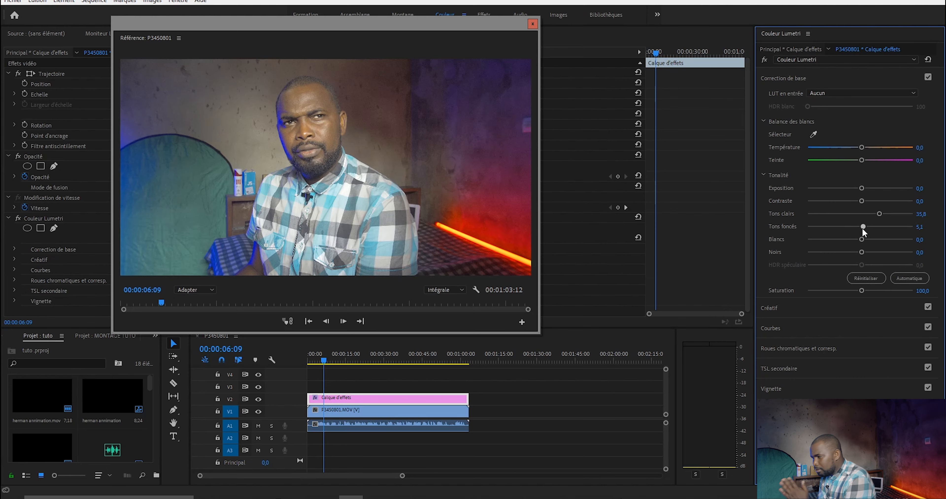
{"action": "left_click_drag", "start_coordinate": [861, 227], "coordinate": [839, 227]}
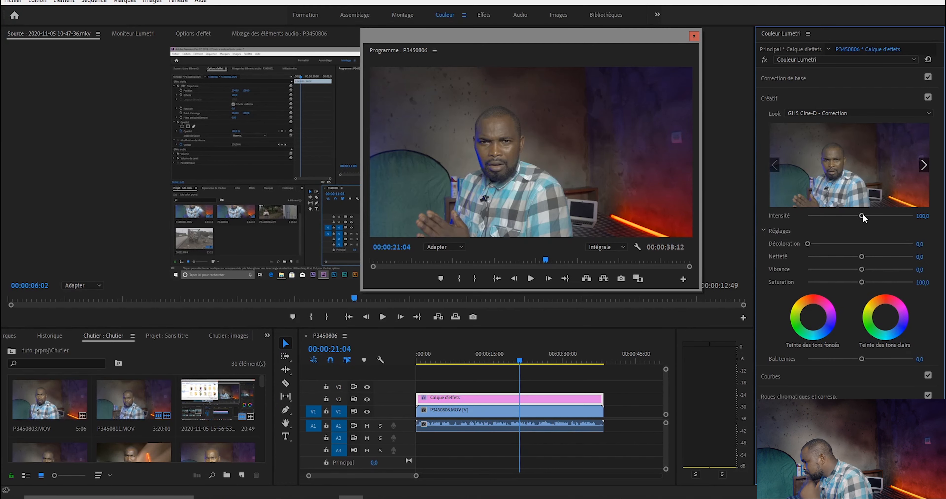
On the P3450806 adjustment layer, set the creative Look's Intensité to 74,4, Vibrance to 59,1 and Saturation to 148,8.
{"action": "mouse_move", "coordinate": [862, 216]}
{"action": "left_mouse_down"}
{"action": "mouse_move", "coordinate": [891, 214]}
{"action": "mouse_move", "coordinate": [864, 218]}
{"action": "left_mouse_up"}
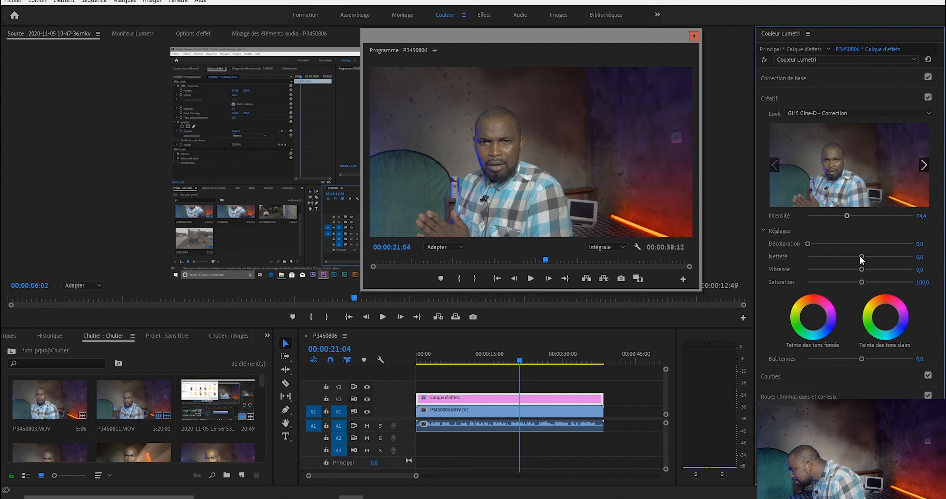
{"action": "left_click_drag", "start_coordinate": [861, 269], "coordinate": [889, 271]}
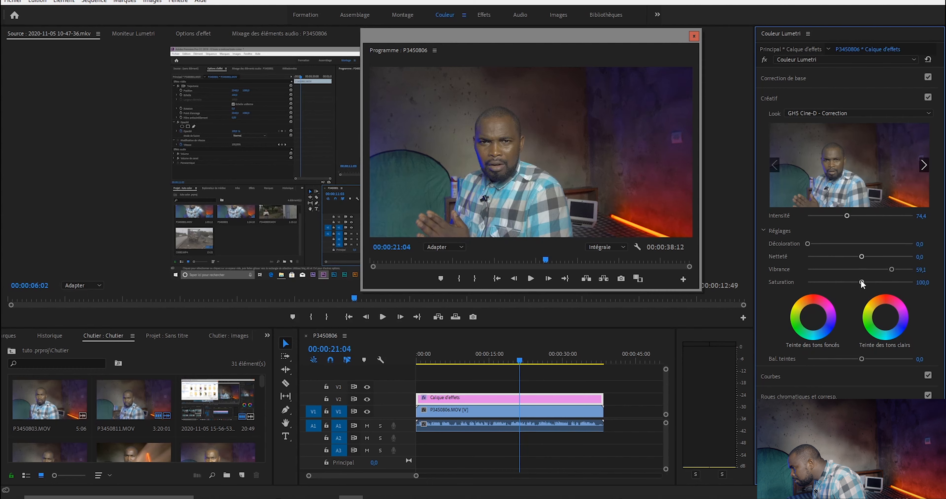
{"action": "left_click_drag", "start_coordinate": [879, 282], "coordinate": [885, 283]}
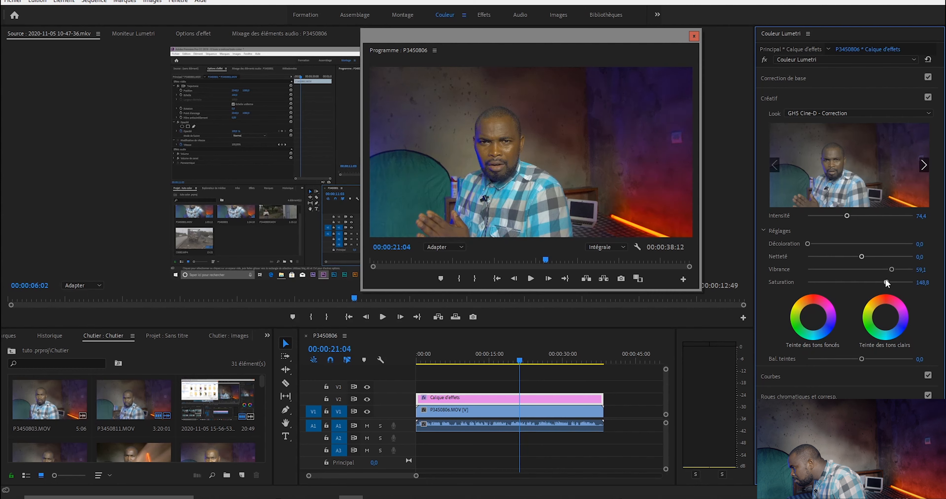
Try raising the P3450806 adjustment layer's Tons clairs in Correction de base to 35,8.
{"action": "left_click", "coordinate": [831, 85]}
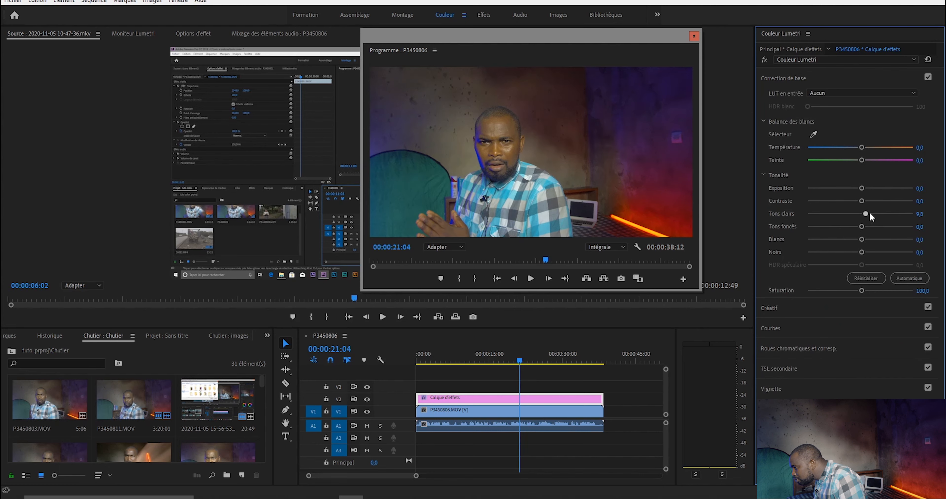
{"action": "left_click_drag", "start_coordinate": [869, 213], "coordinate": [880, 213]}
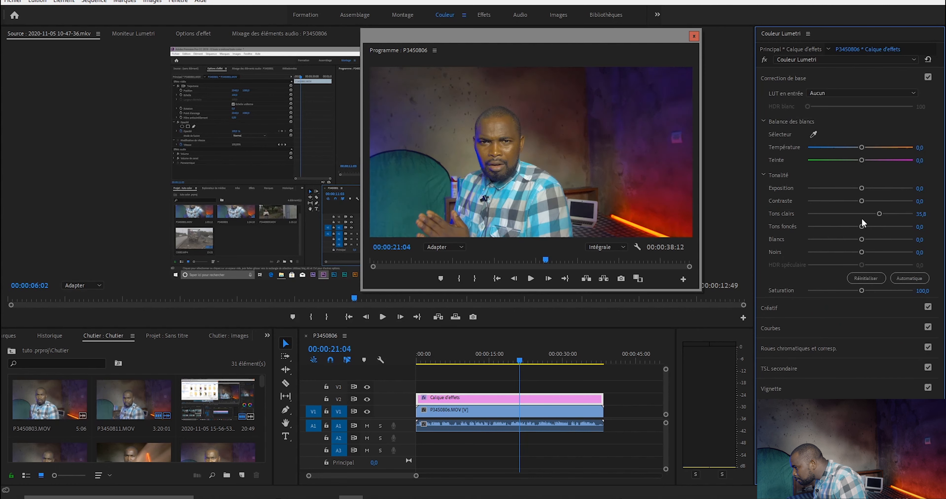
{"action": "left_click_drag", "start_coordinate": [858, 250], "coordinate": [858, 250]}
Review the P3450806 adjustment layer's creative settings and set its Tons clairs in Correction de base to about 26,5.
{"action": "left_click", "coordinate": [770, 307]}
{"action": "left_click_drag", "start_coordinate": [861, 269], "coordinate": [885, 282]}
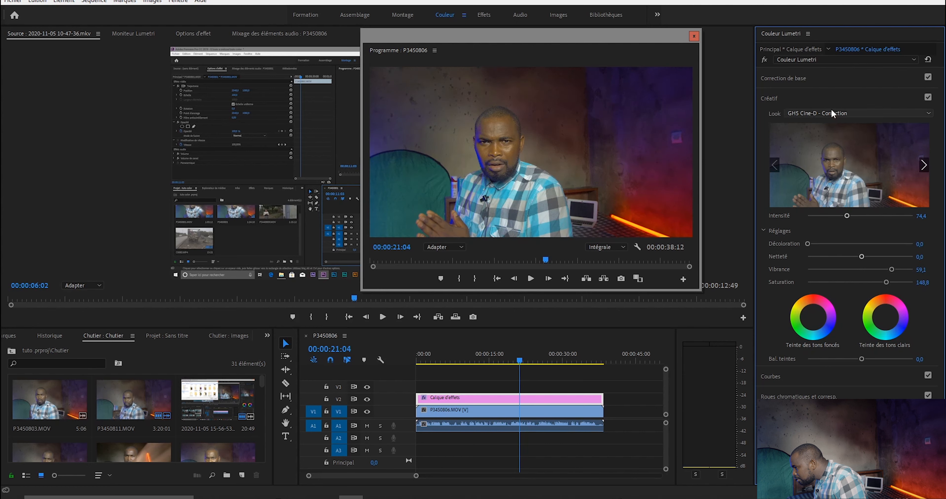
{"action": "left_click", "coordinate": [832, 78]}
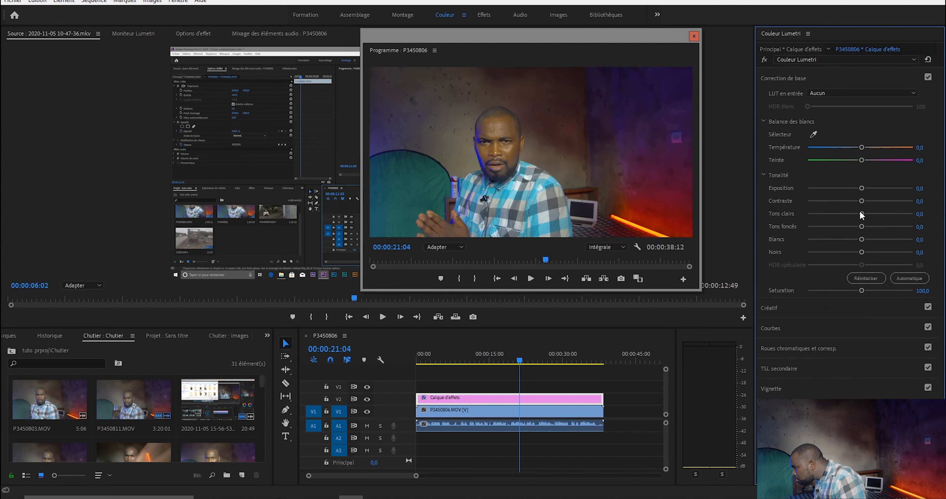
{"action": "left_click_drag", "start_coordinate": [860, 213], "coordinate": [876, 214]}
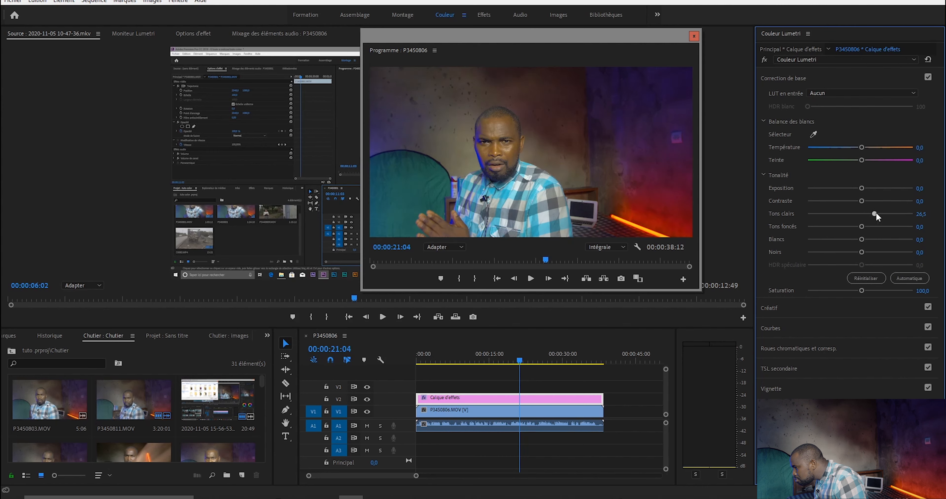